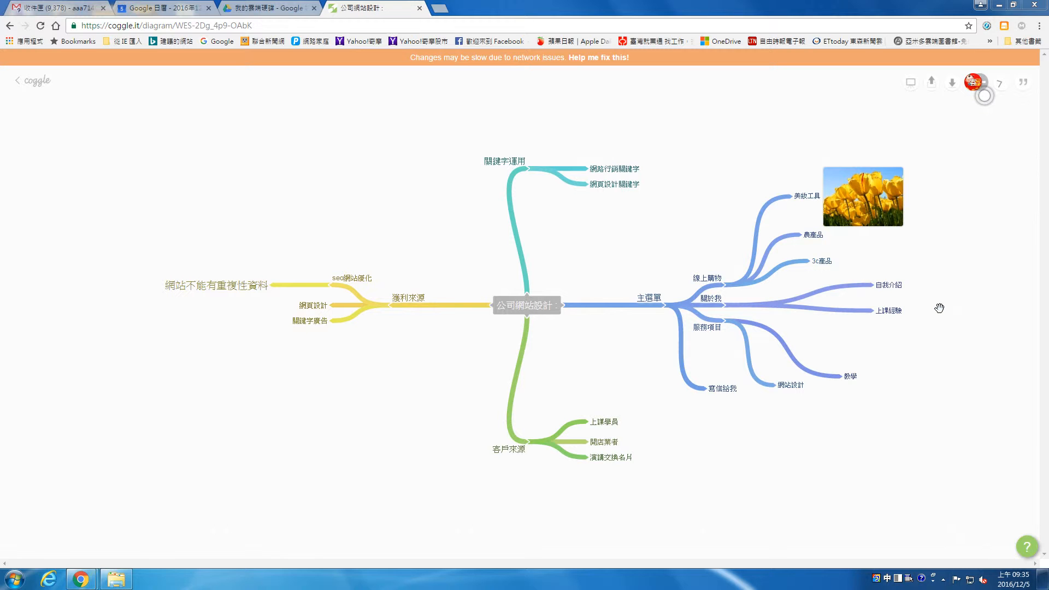
# Step: Switch to Google Calendar and look through its full list of Google apps for Sites
pyautogui.click(126, 9)
pyautogui.click(983, 68)
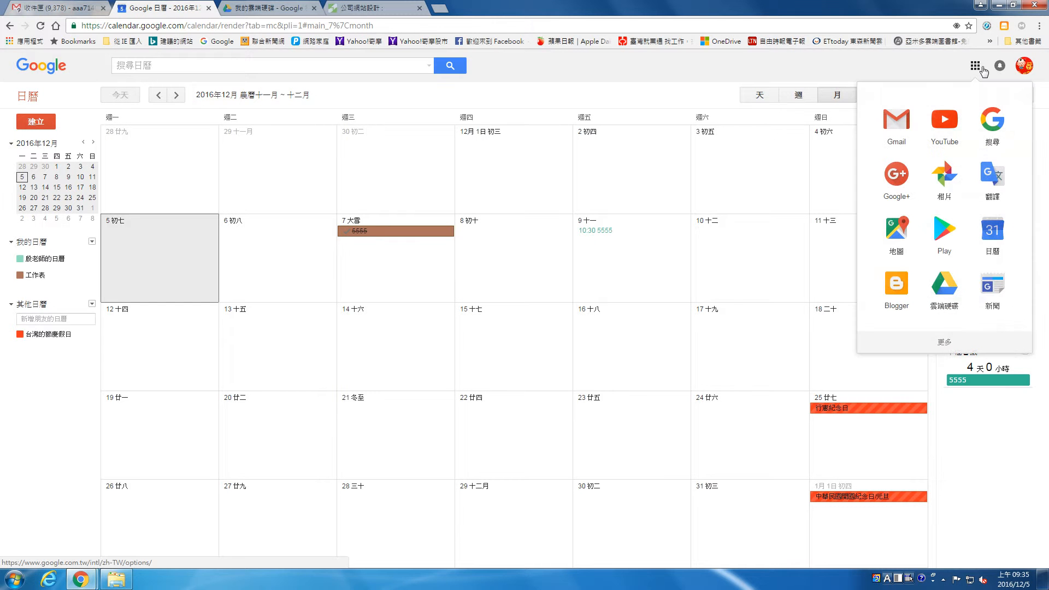
pyautogui.click(930, 339)
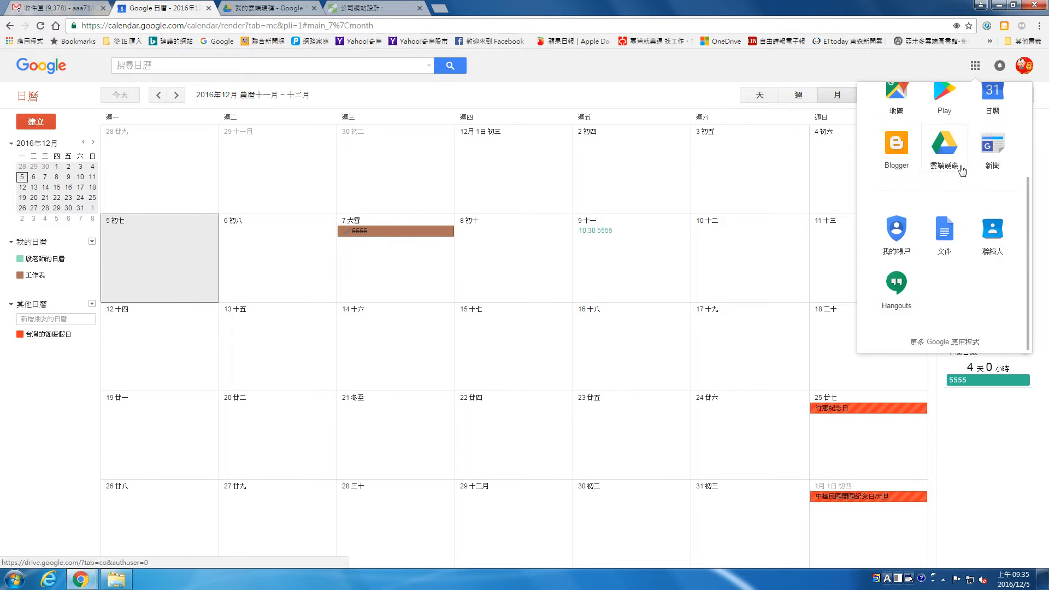
pyautogui.scroll(3, 932, 197)
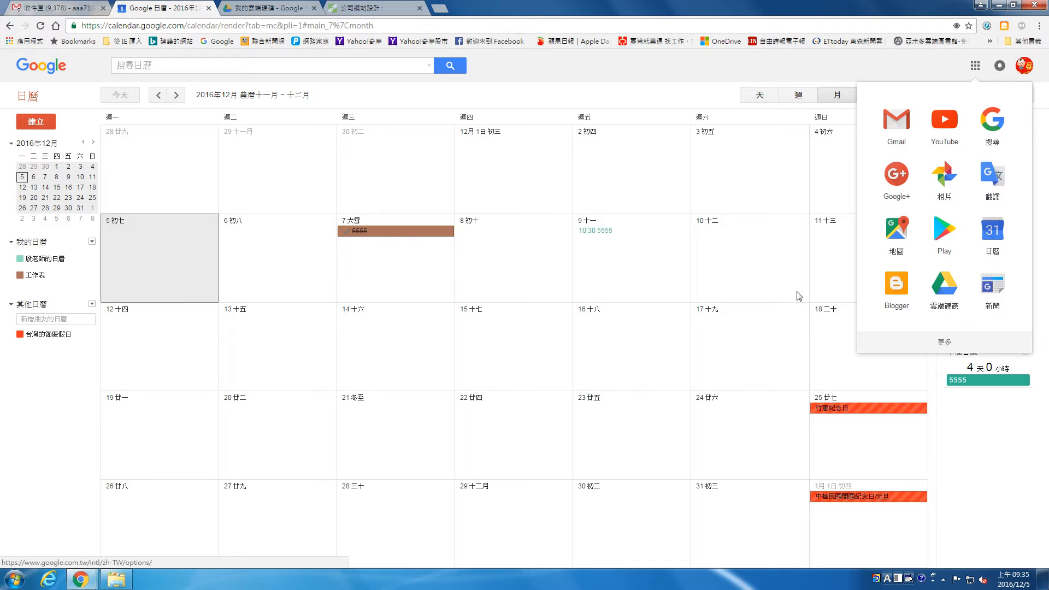
# Step: Search the web for "google協作平台" in a new tab and enter Google Sites from its overview page
pyautogui.click(440, 9)
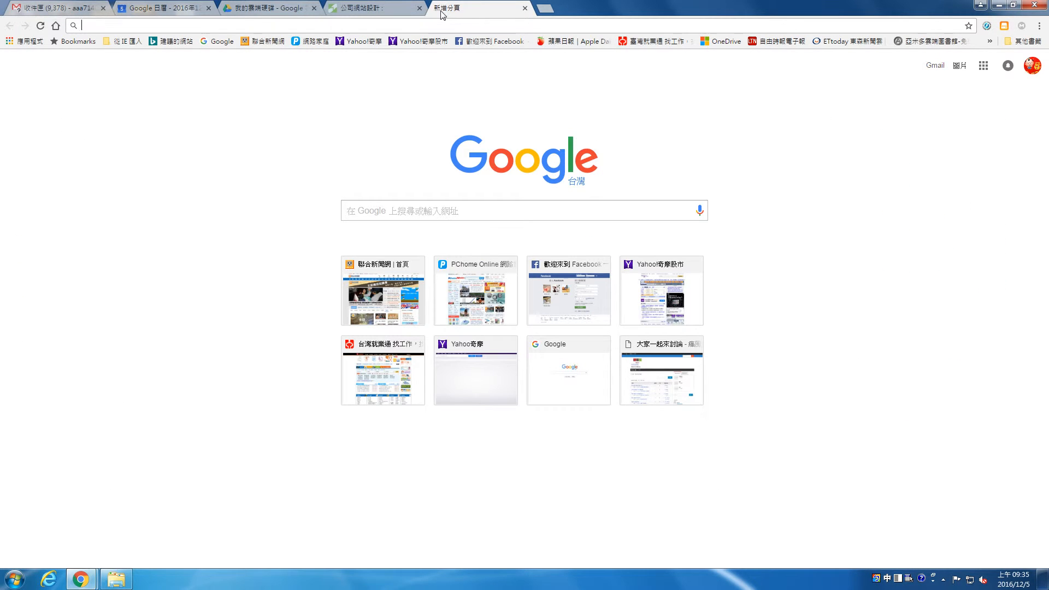
pyautogui.write('google')
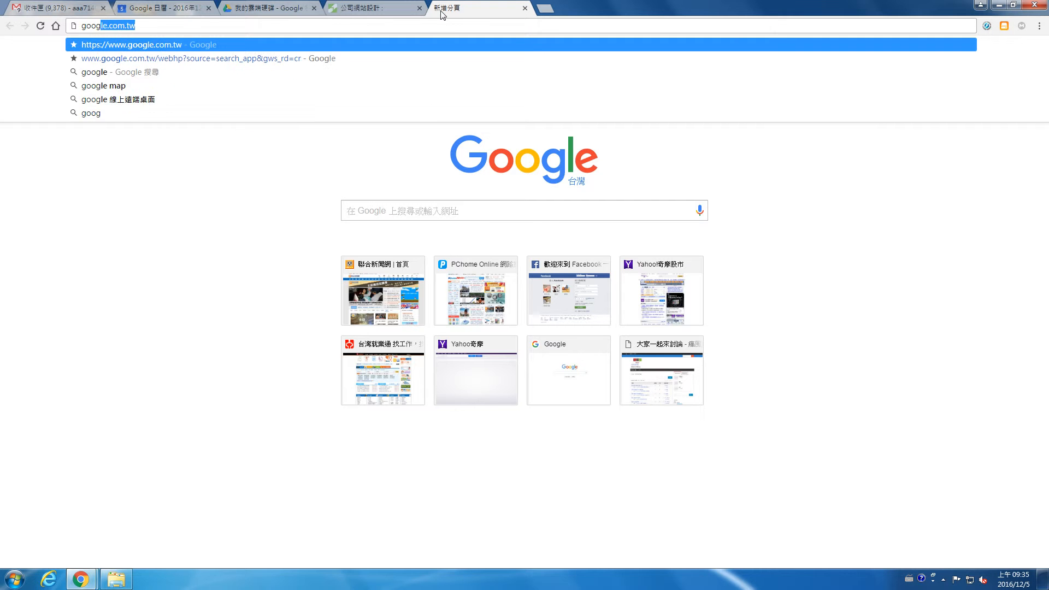
pyautogui.write('協作')
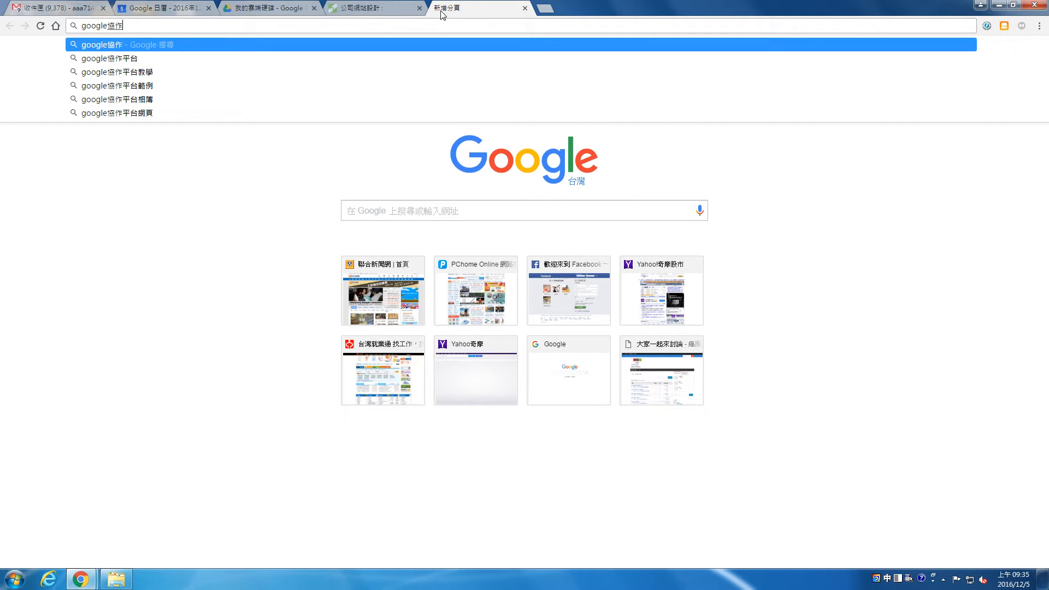
pyautogui.write('平台')
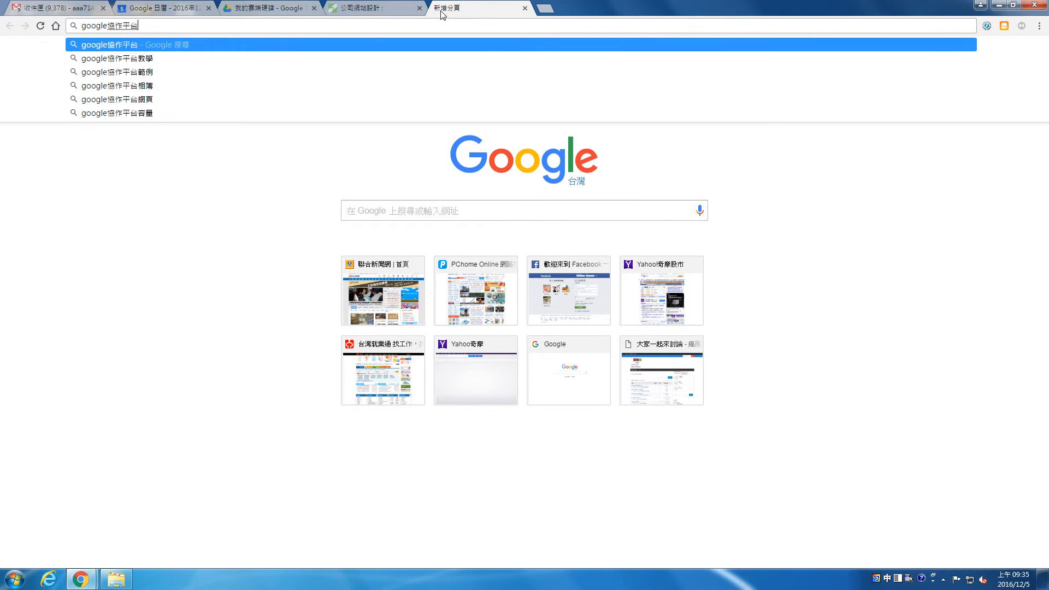
pyautogui.press('Return')
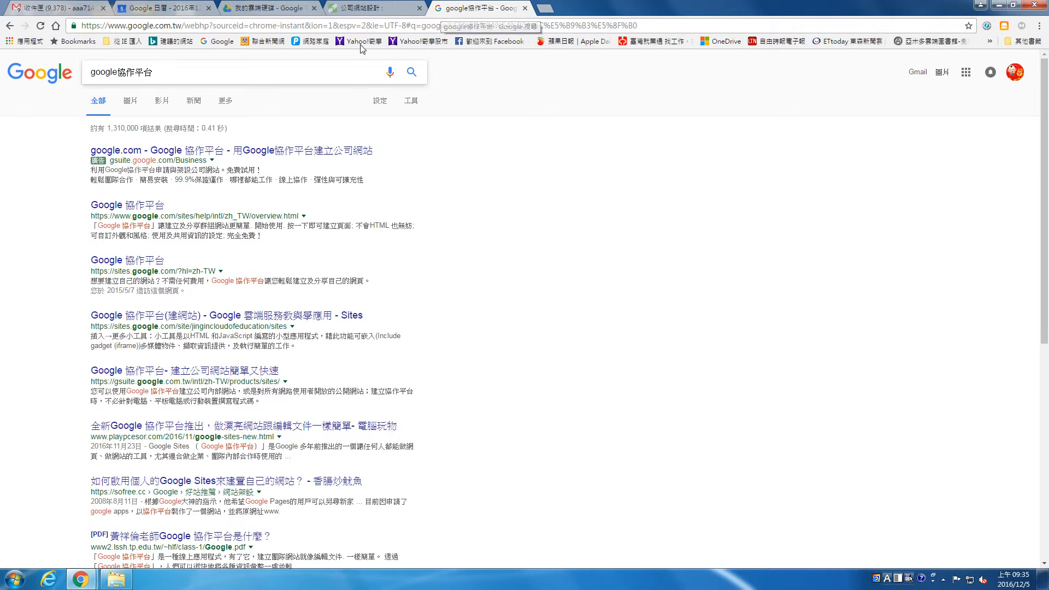
pyautogui.click(140, 205)
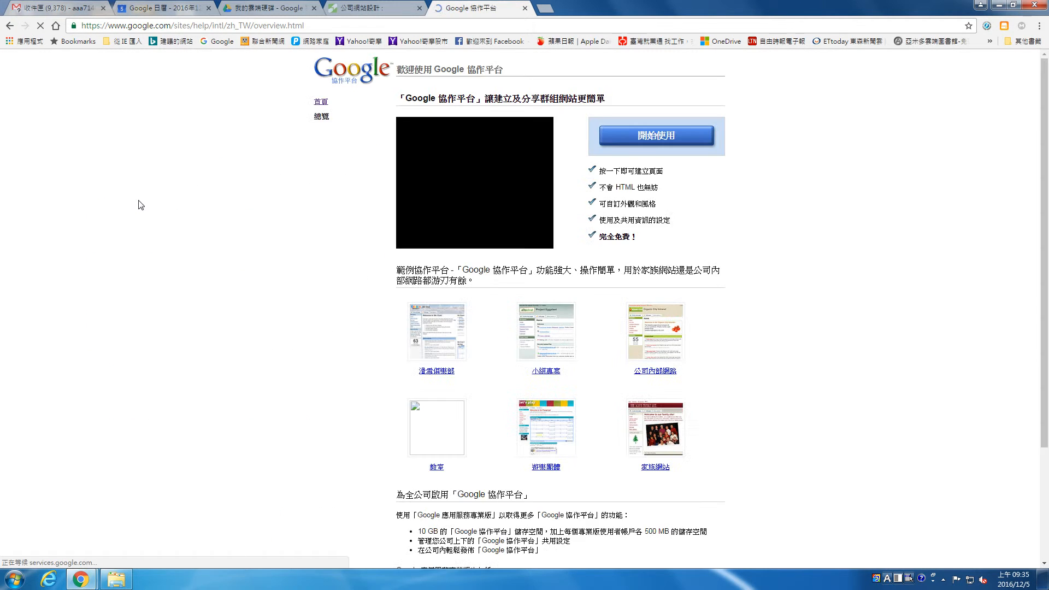
pyautogui.click(643, 140)
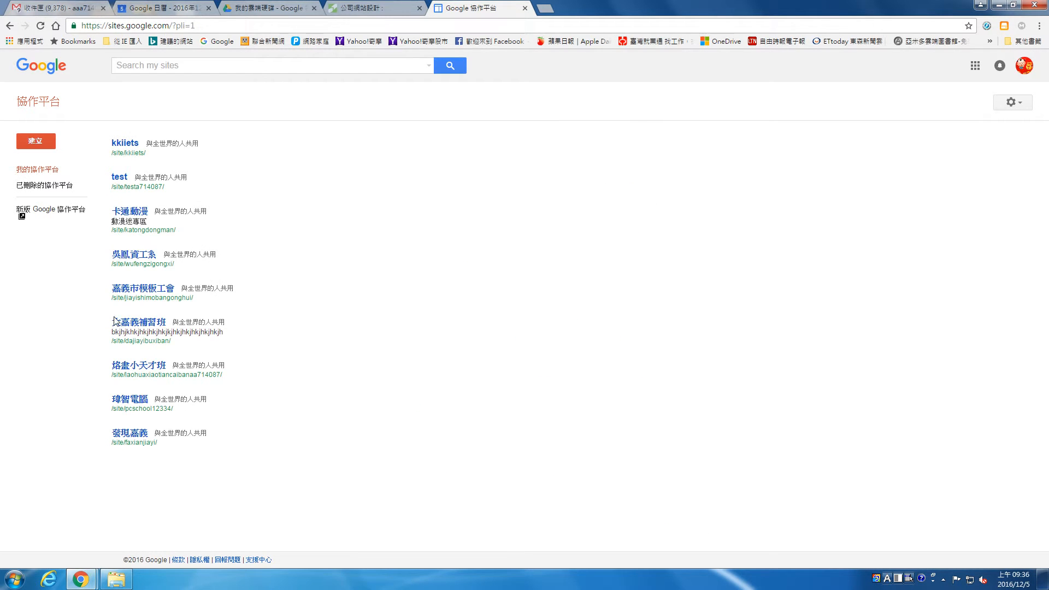
# Step: Open the new version of Google Sites in a separate tab and dismiss its introduction
pyautogui.rightClick(53, 216)
pyautogui.click(82, 220)
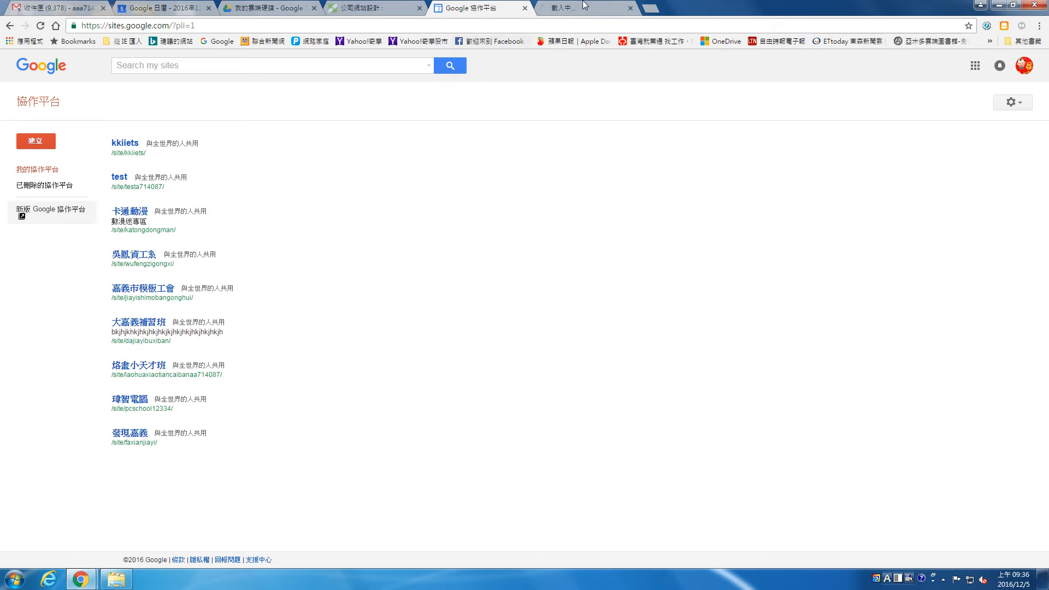
pyautogui.click(549, 11)
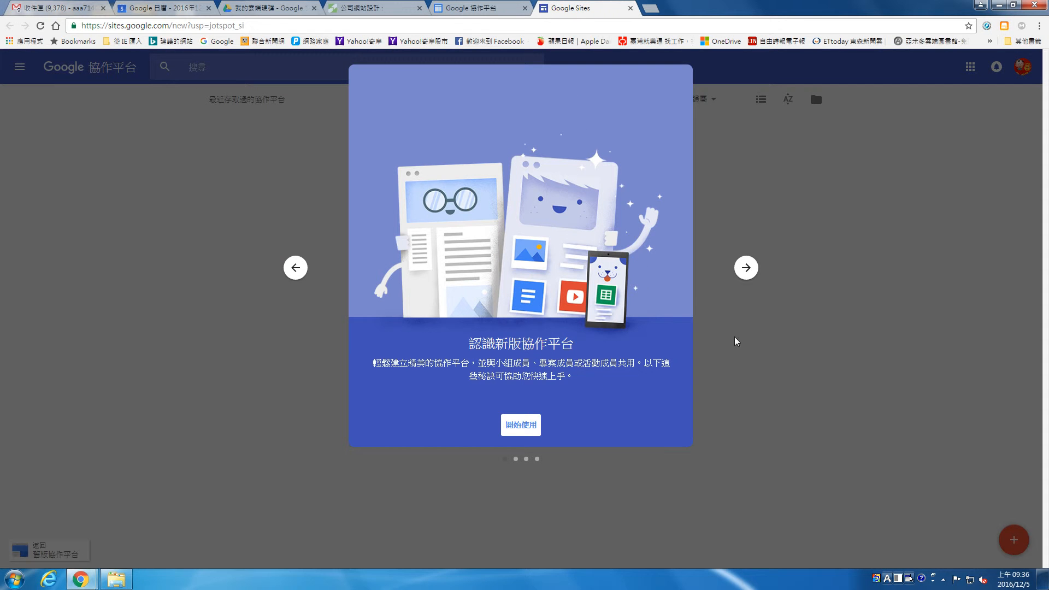
pyautogui.click(523, 426)
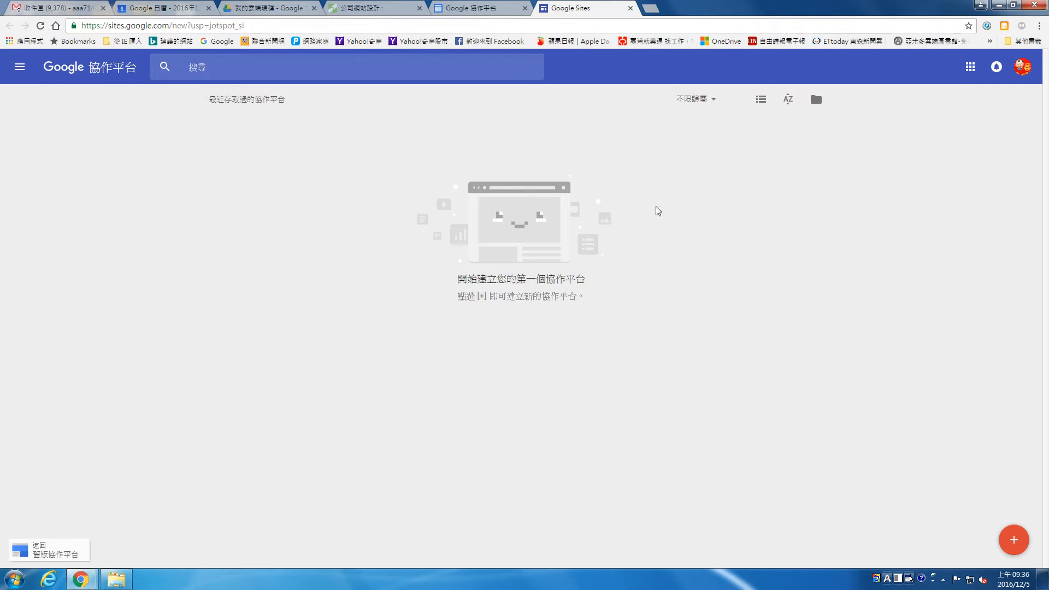
# Step: Create a blank site in the new version of Google Sites
pyautogui.click(710, 100)
pyautogui.click(716, 103)
pyautogui.click(1013, 540)
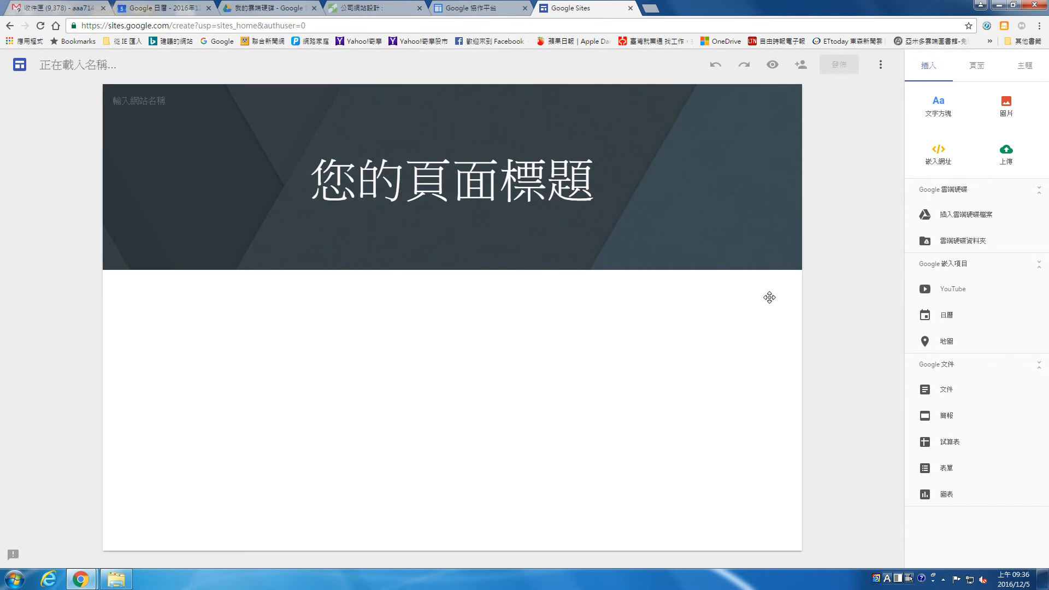
pyautogui.click(802, 309)
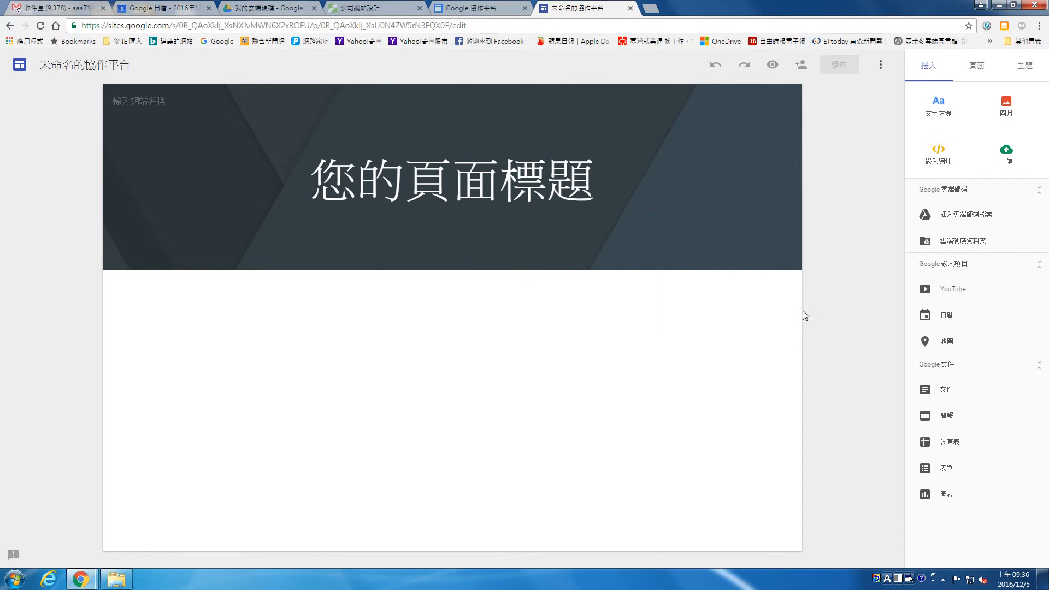
# Step: Review the page, theme and insert options for the blank site, and close its tab
pyautogui.click(977, 65)
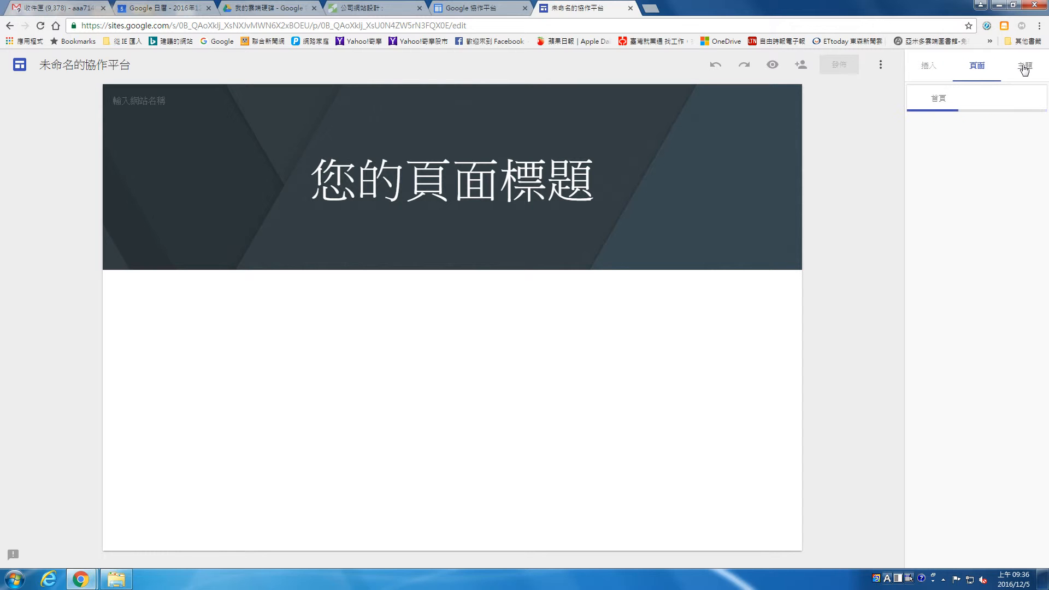
pyautogui.click(1025, 66)
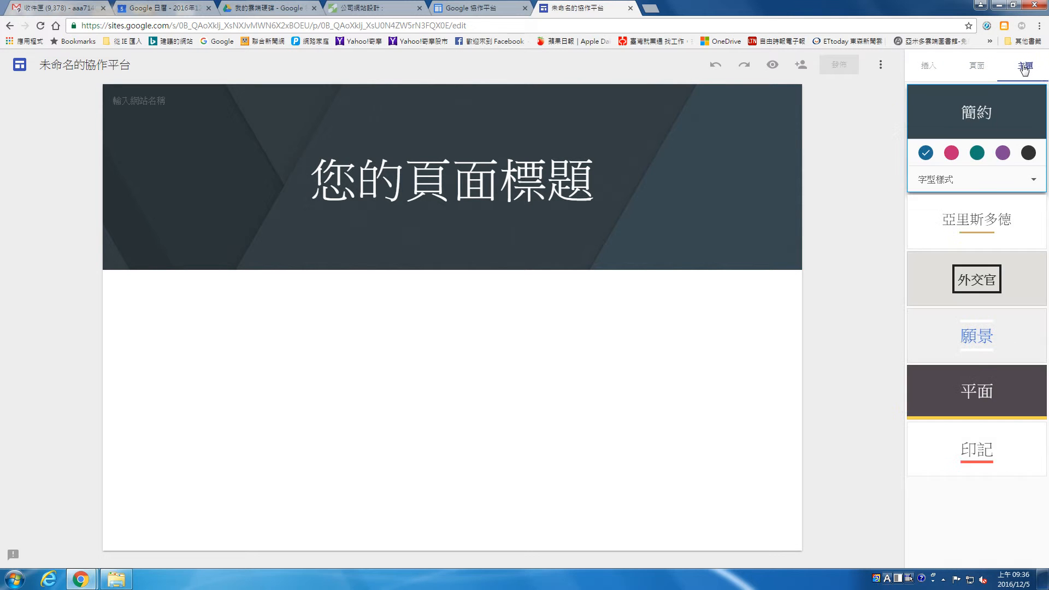
pyautogui.click(977, 67)
pyautogui.click(929, 68)
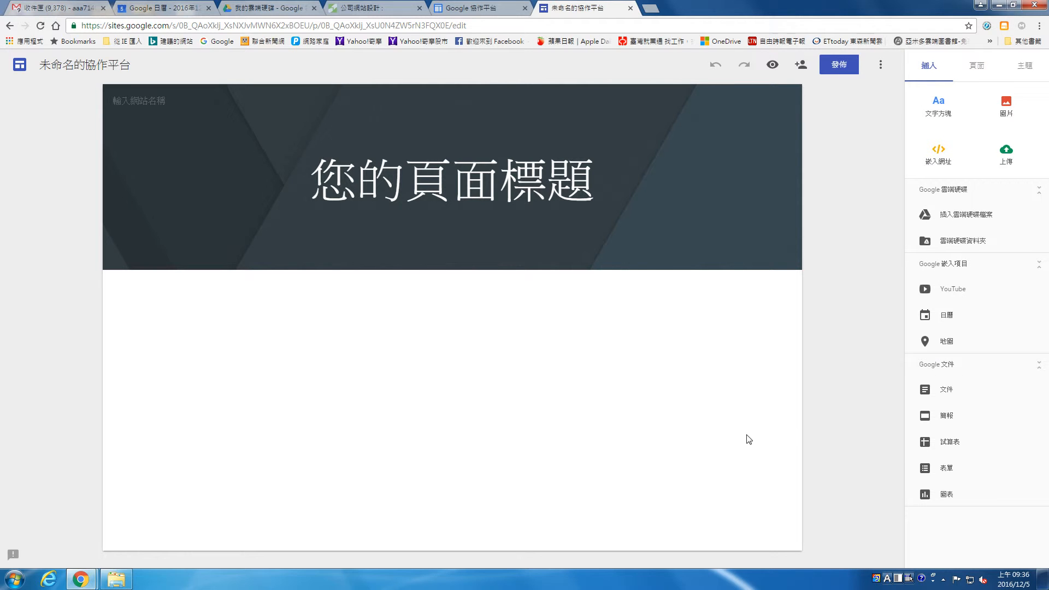
pyautogui.click(631, 7)
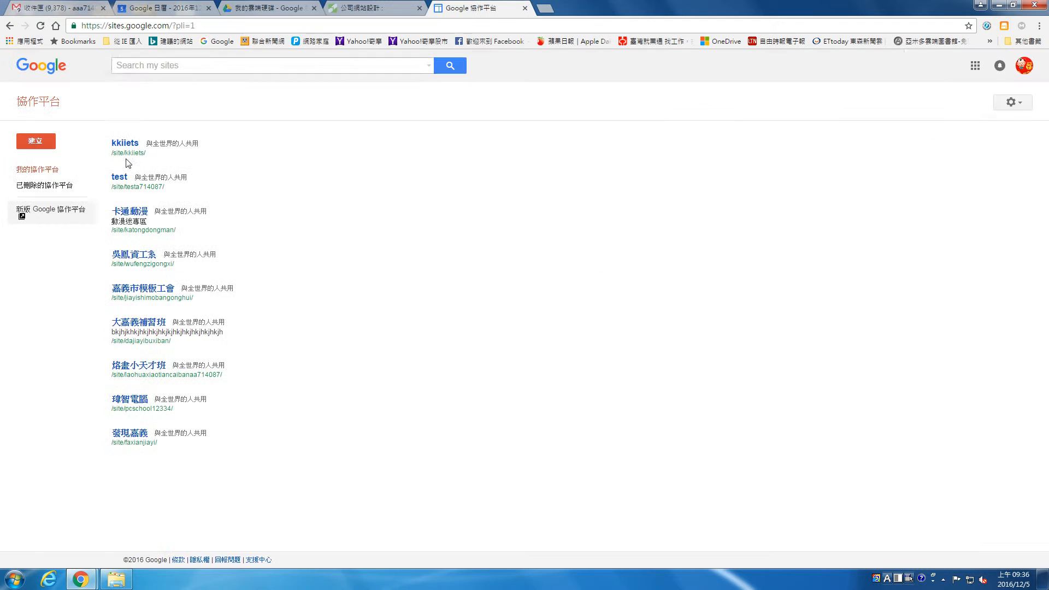
# Step: Start a classic site (傳統版協作平台) with the blank template and name it "第8組網站設計"
pyautogui.click(35, 143)
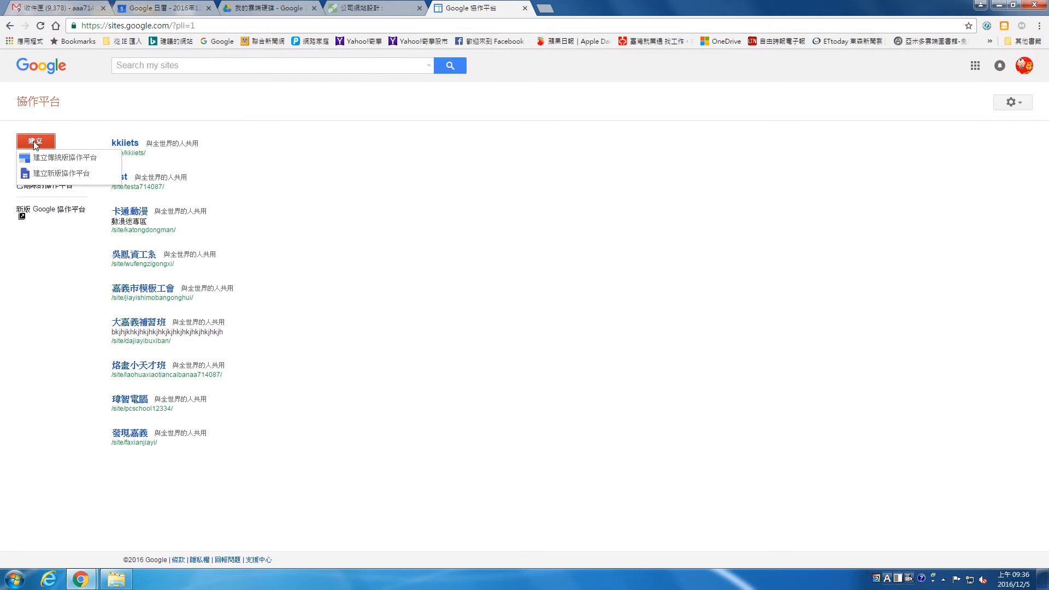
pyautogui.click(76, 163)
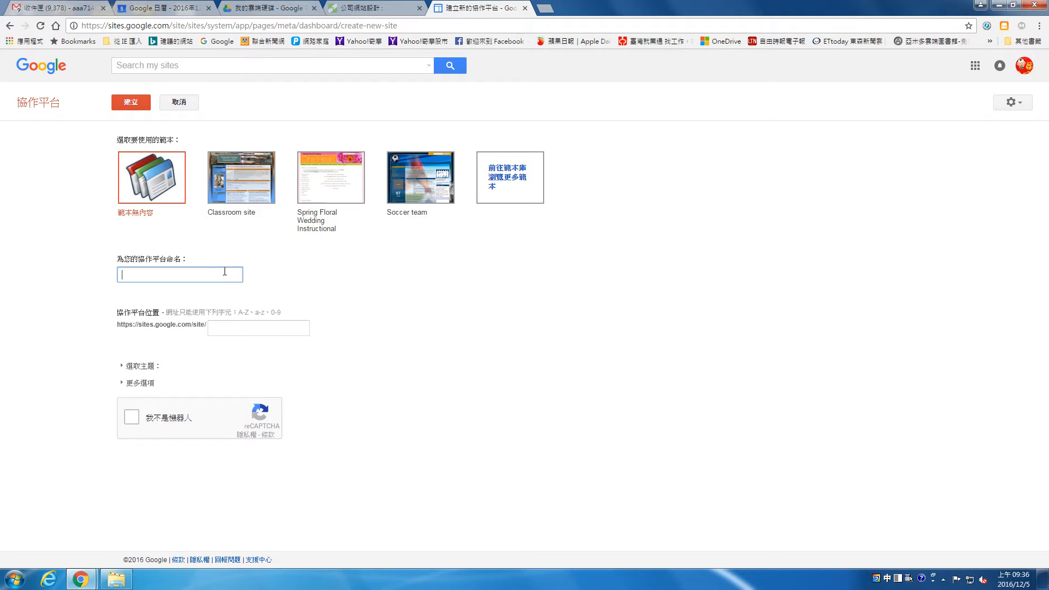
pyautogui.write('第')
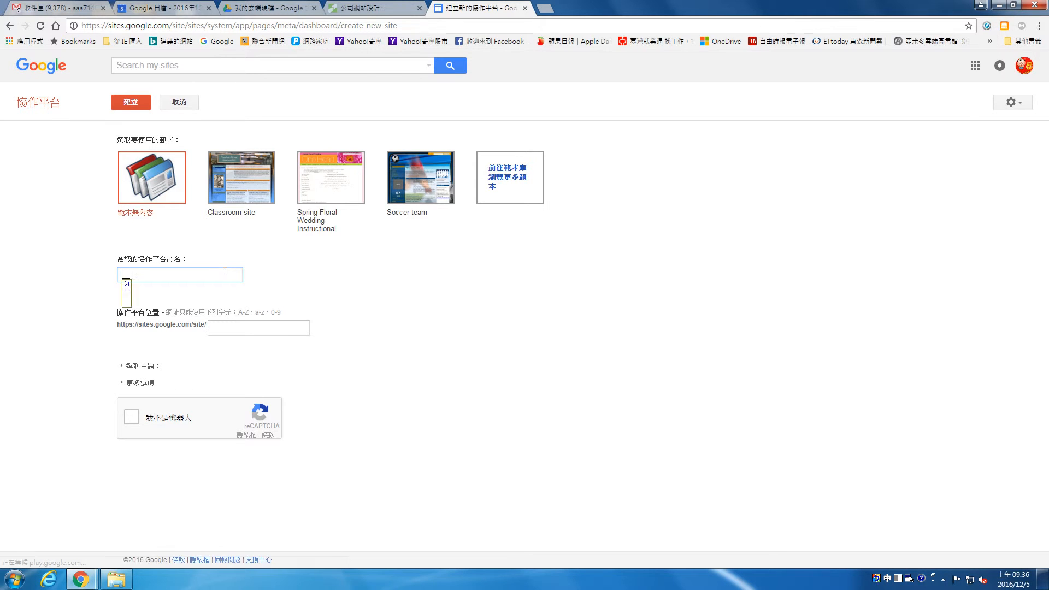
pyautogui.write('8組')
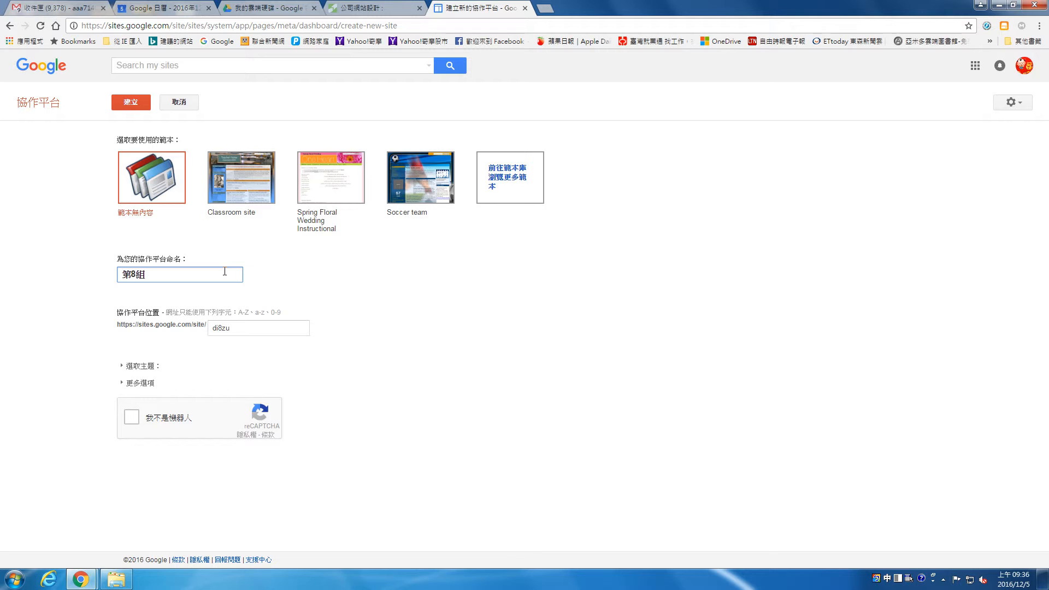
pyautogui.write('網站設計')
# Step: Choose the 海洋風條紋 theme for the site and expand the additional site options
pyautogui.click(139, 366)
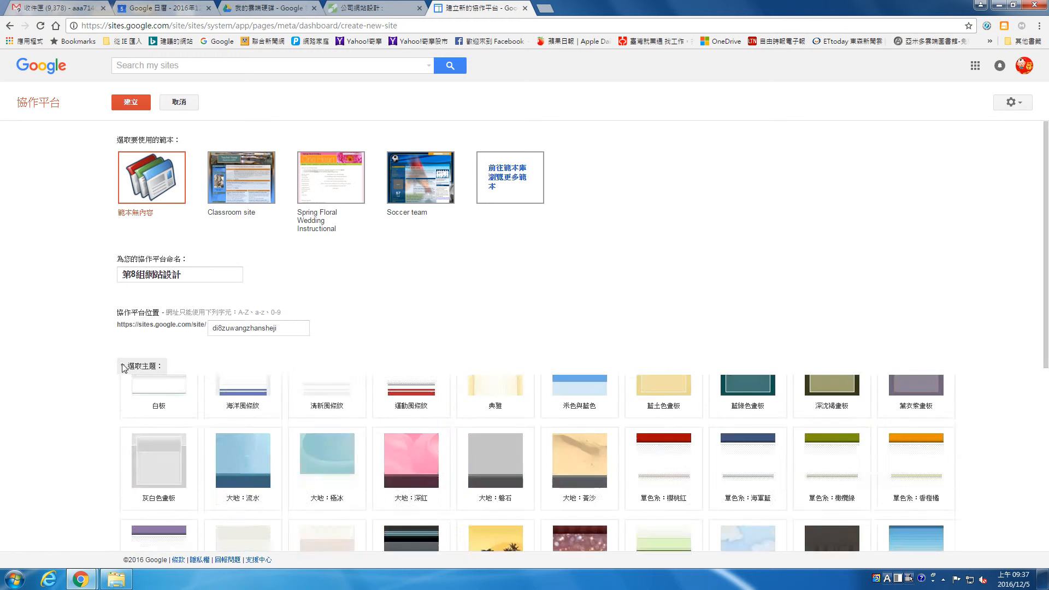
pyautogui.scroll(-3, 299, 352)
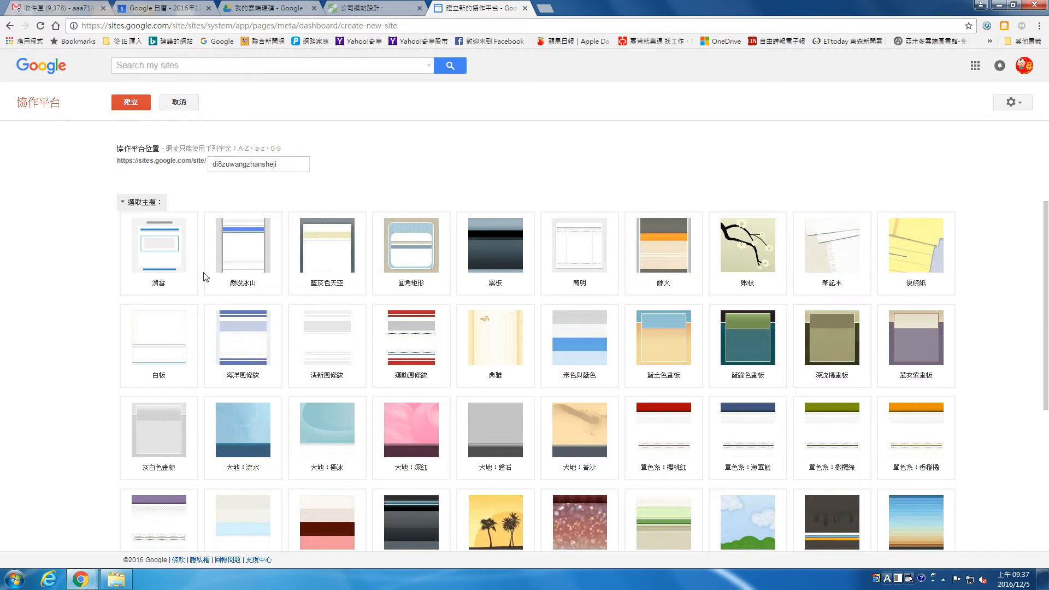
pyautogui.scroll(-5, 276, 325)
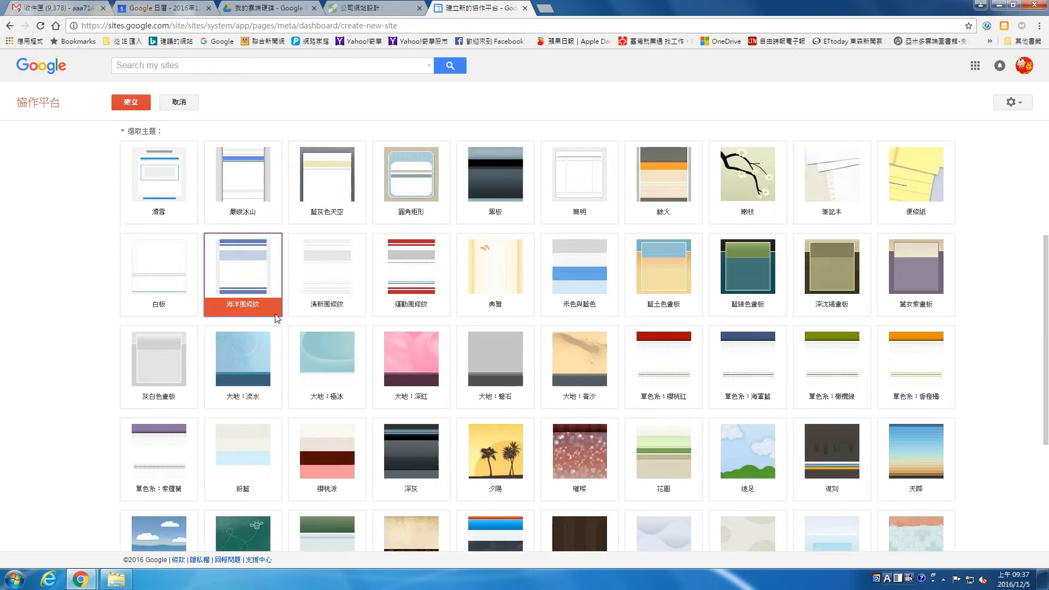
pyautogui.click(131, 486)
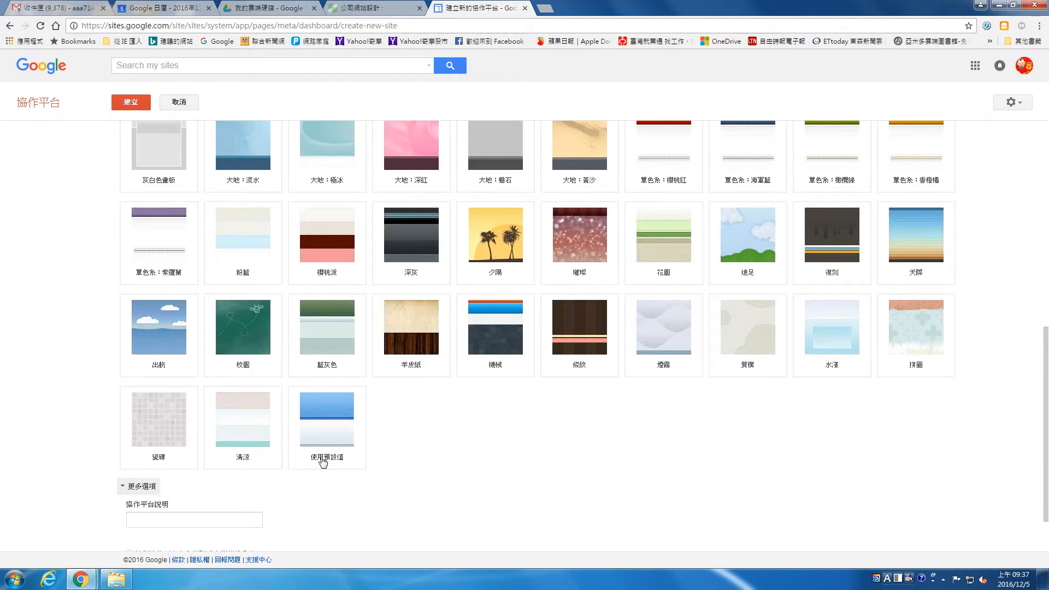
pyautogui.scroll(-2, 338, 453)
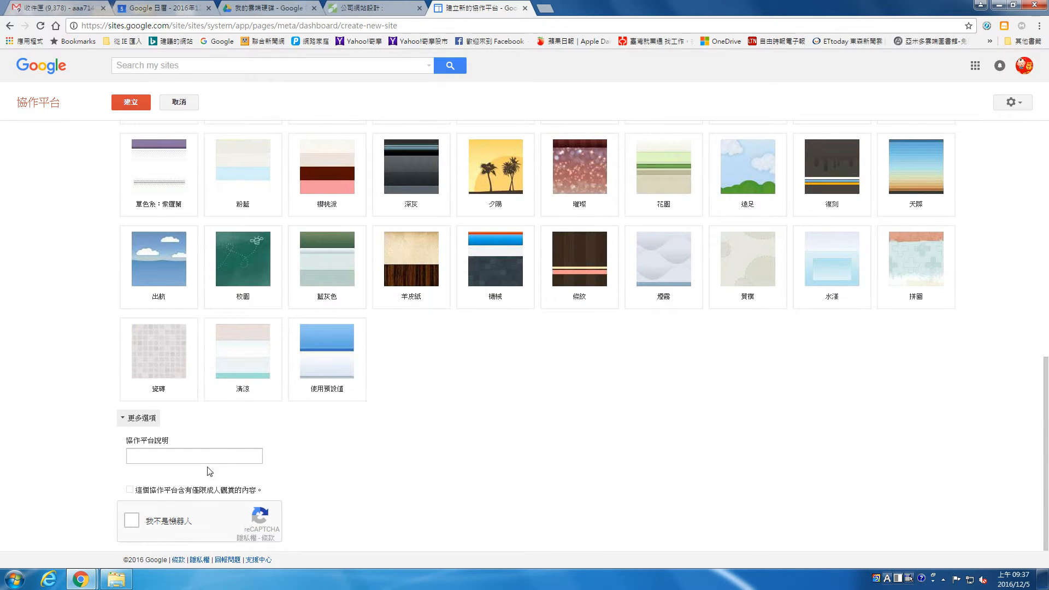
# Step: Complete the "我不是機器人" verification and create the site
pyautogui.click(133, 522)
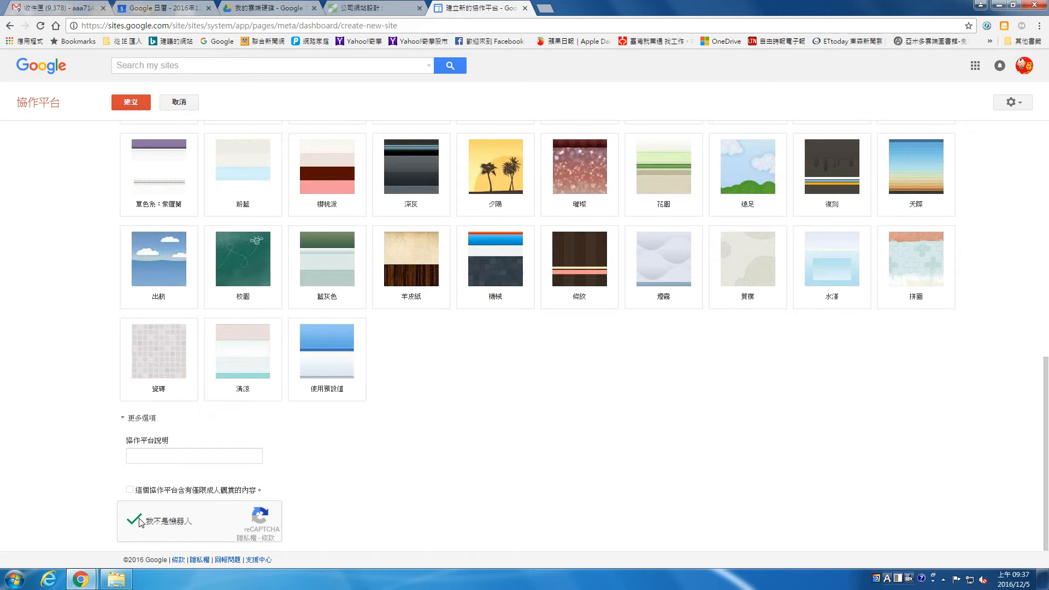
pyautogui.scroll(5, 343, 494)
pyautogui.scroll(5, 350, 481)
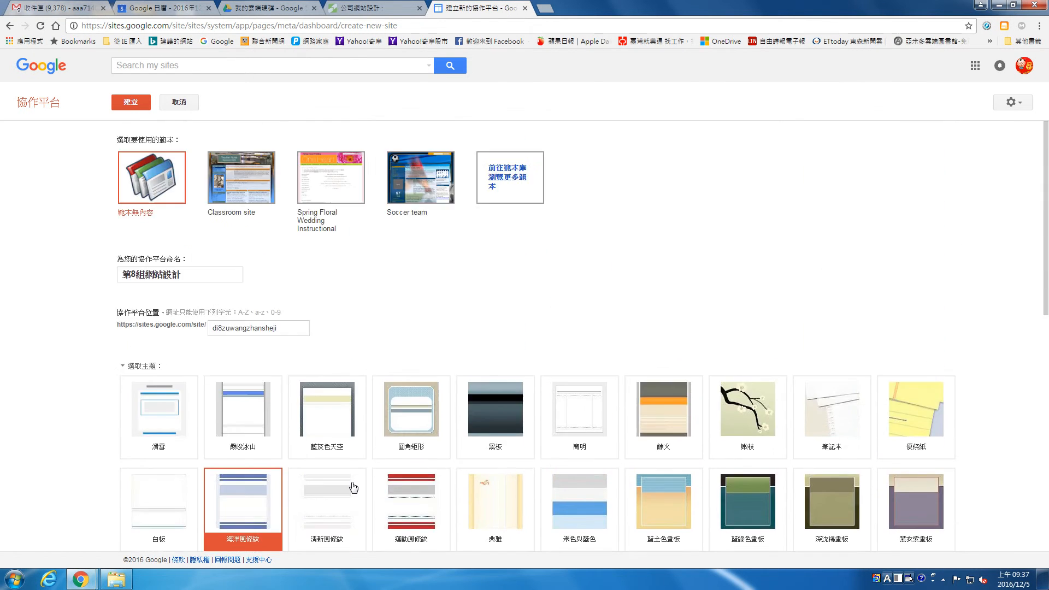
pyautogui.click(130, 100)
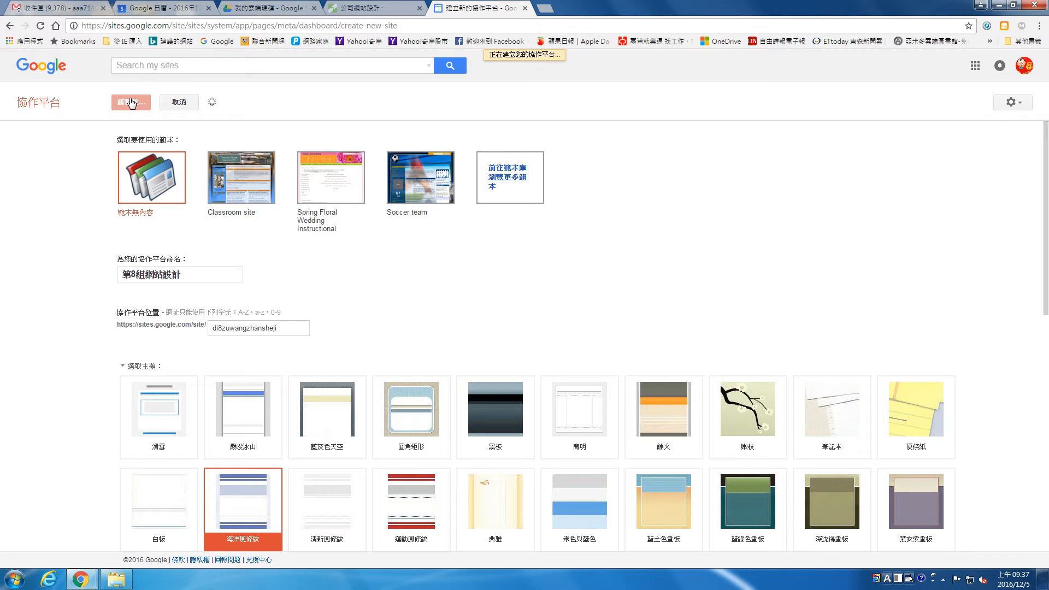
# Step: Check the Calendar and Drive tabs, and examine the home page and web address of the 第8組網站設計 site
pyautogui.click(132, 5)
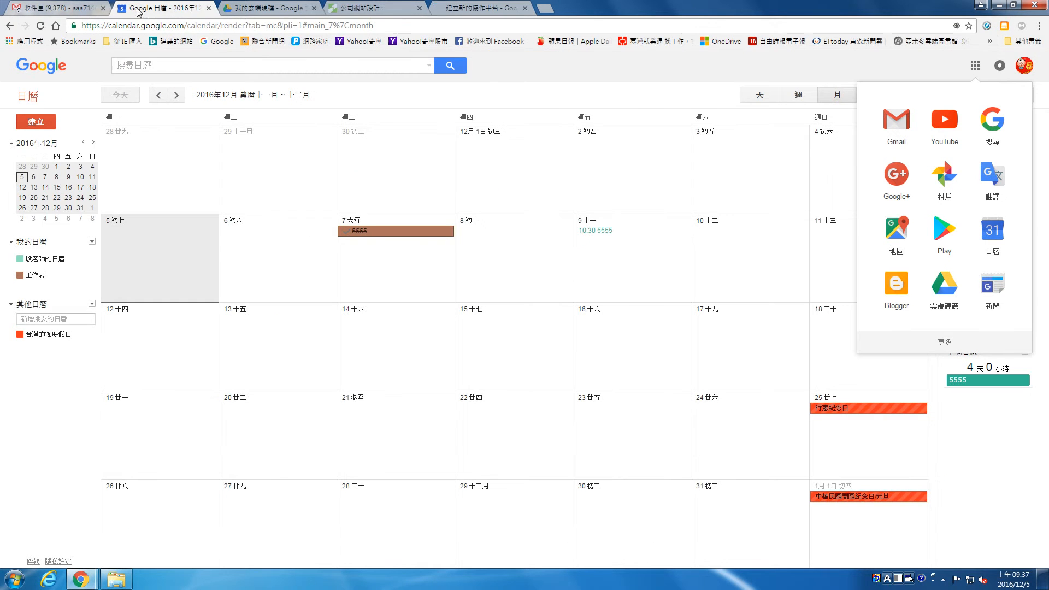
pyautogui.click(260, 7)
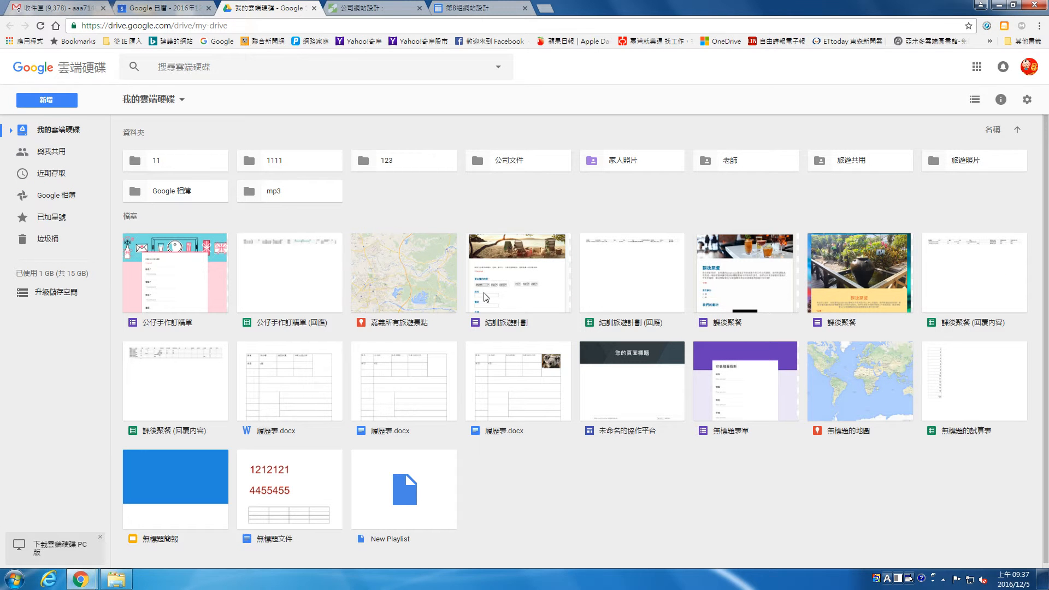
pyautogui.click(489, 6)
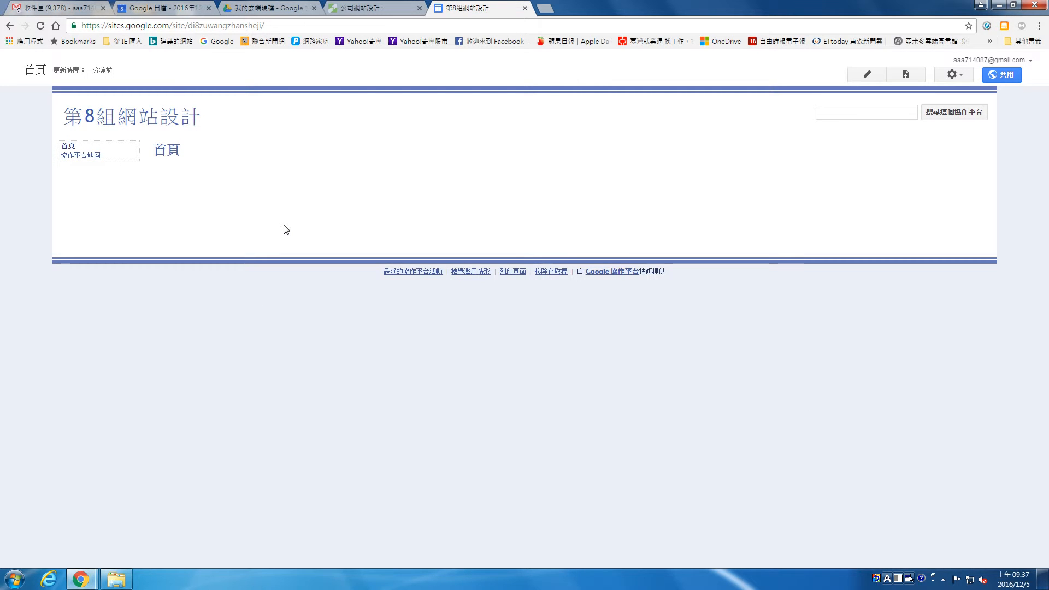
pyautogui.click(232, 28)
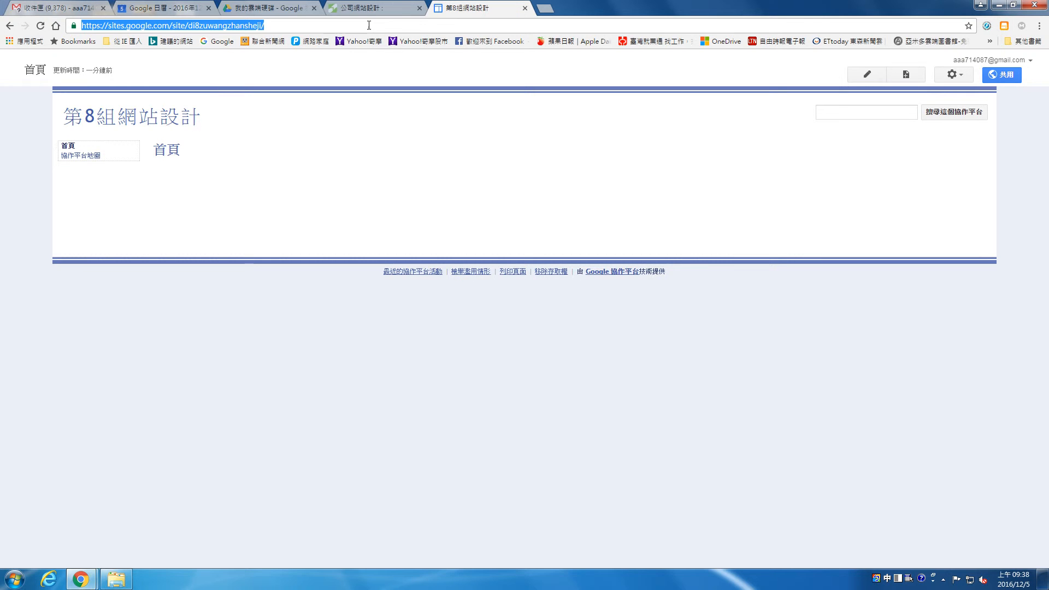
# Step: Open the management settings of the 第8組網站設計 site and examine the general options, including the site's storage usage
pyautogui.click(372, 8)
pyautogui.click(454, 6)
pyautogui.click(953, 74)
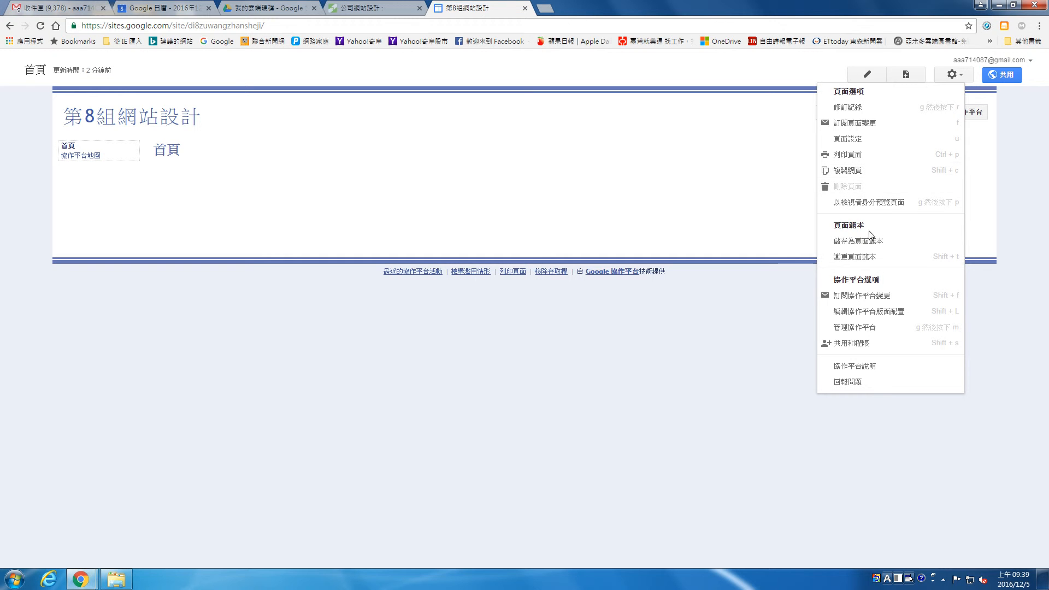
pyautogui.click(857, 343)
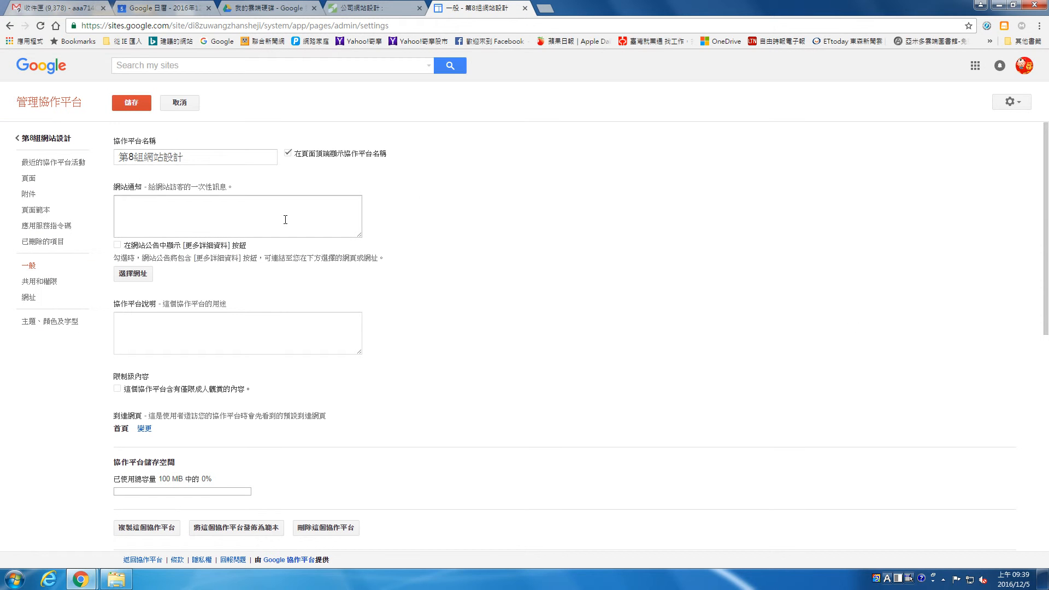
pyautogui.scroll(-2, 287, 220)
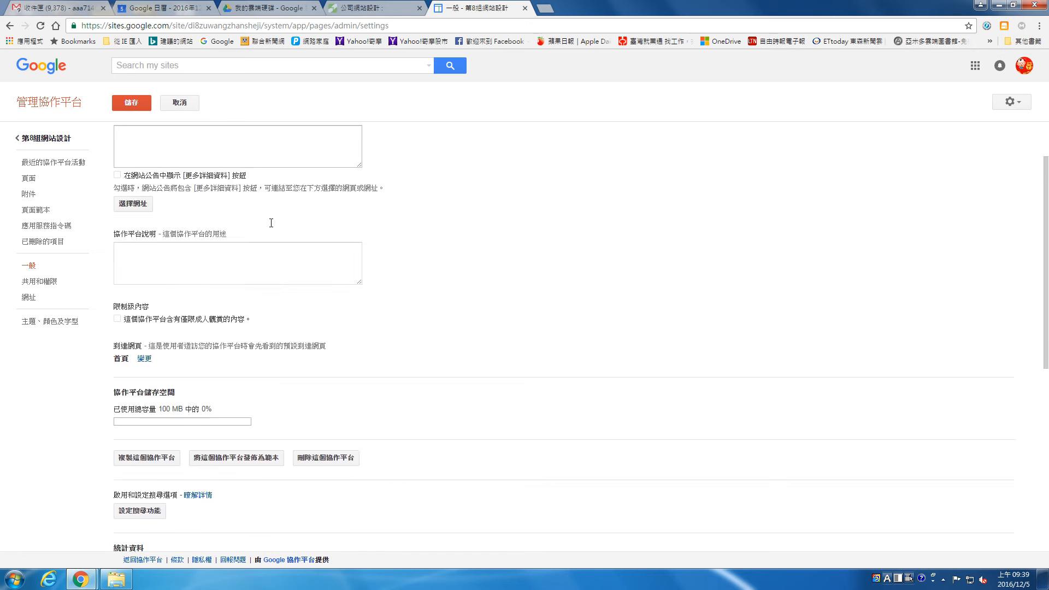
pyautogui.scroll(-3, 195, 206)
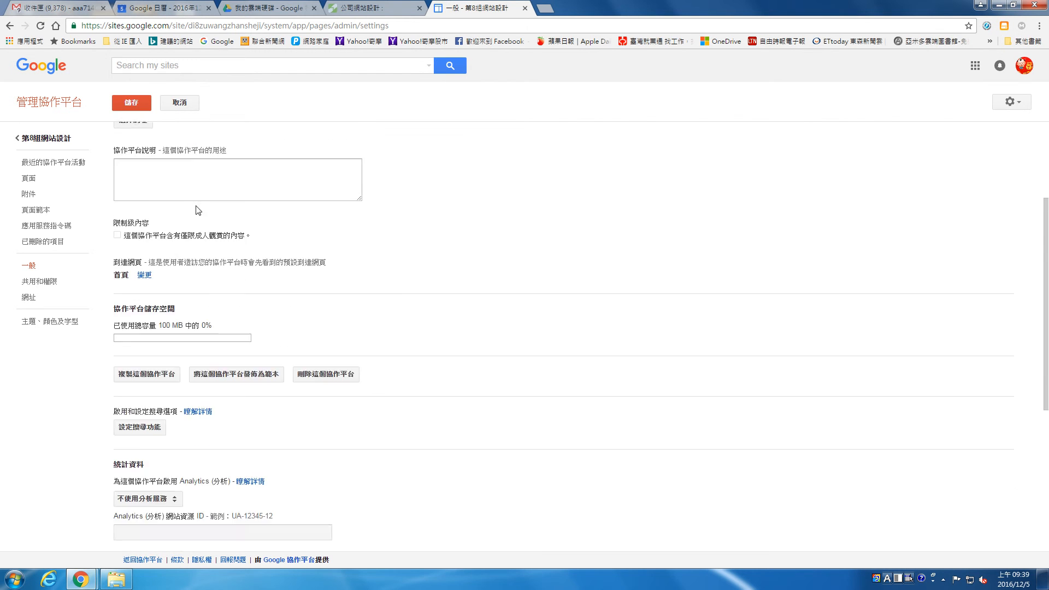
pyautogui.moveTo(161, 206); pyautogui.dragTo(214, 207)
pyautogui.click(218, 206)
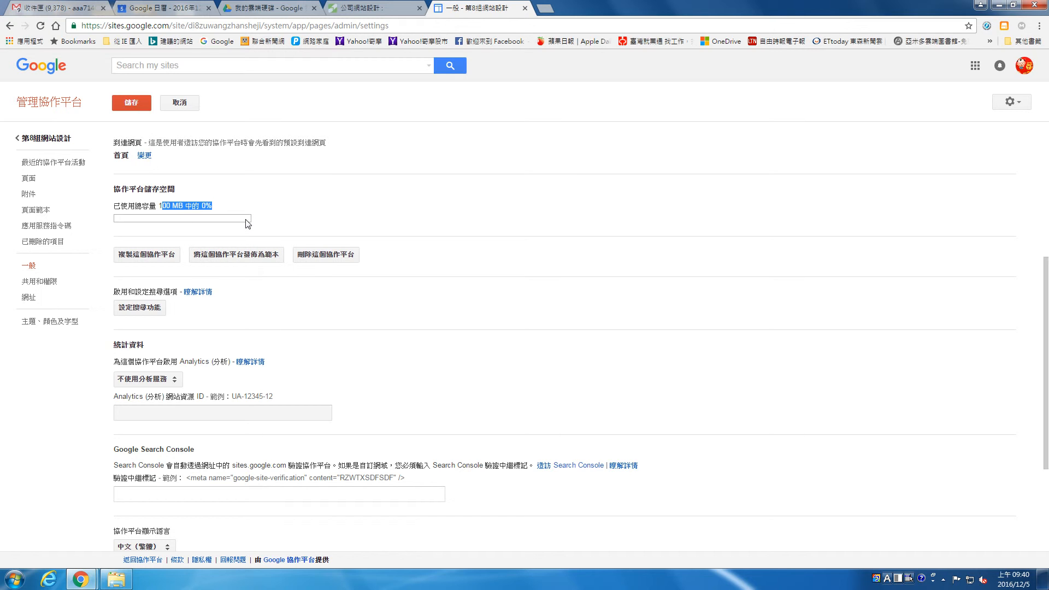
pyautogui.scroll(-3, 377, 232)
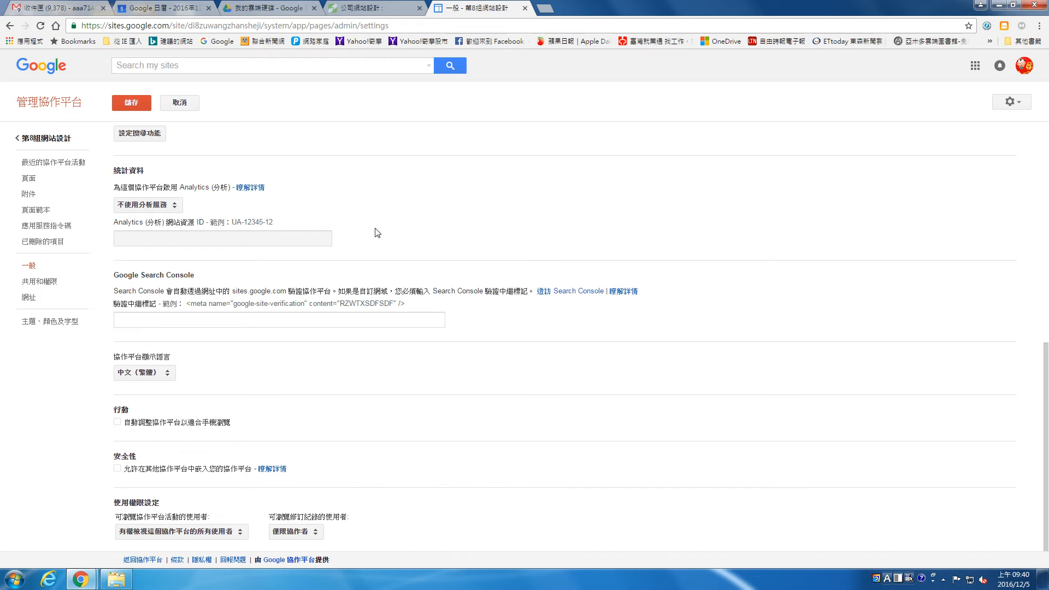
# Step: Enable automatic adjustment of the site for mobile viewing (自動調整協作平台以適合手機瀏覽) and examine the Google Search Console and Analytics sections
pyautogui.click(117, 422)
pyautogui.moveTo(118, 275); pyautogui.dragTo(277, 270)
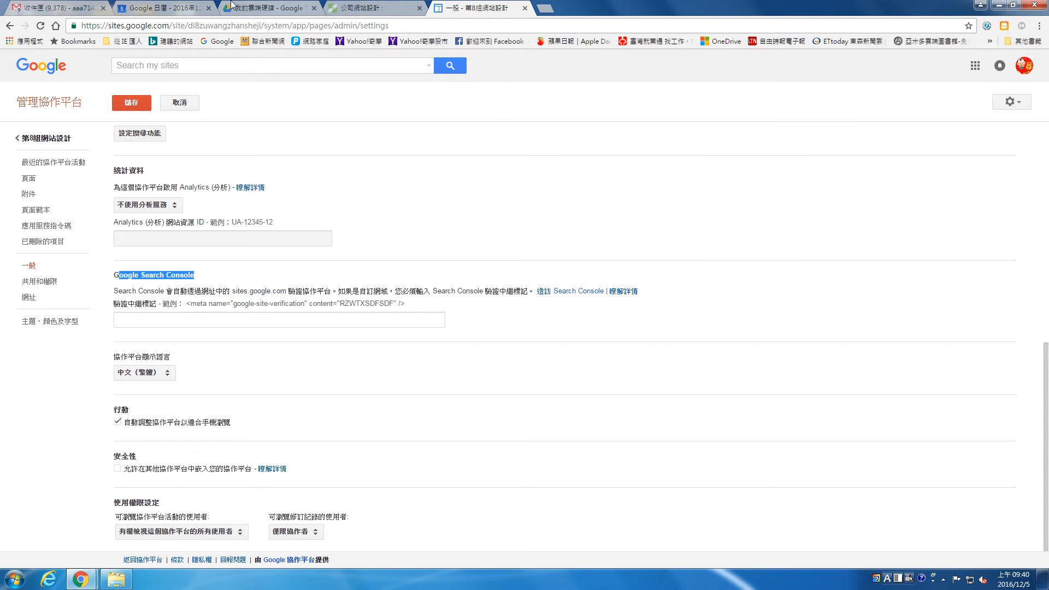
pyautogui.click(941, 577)
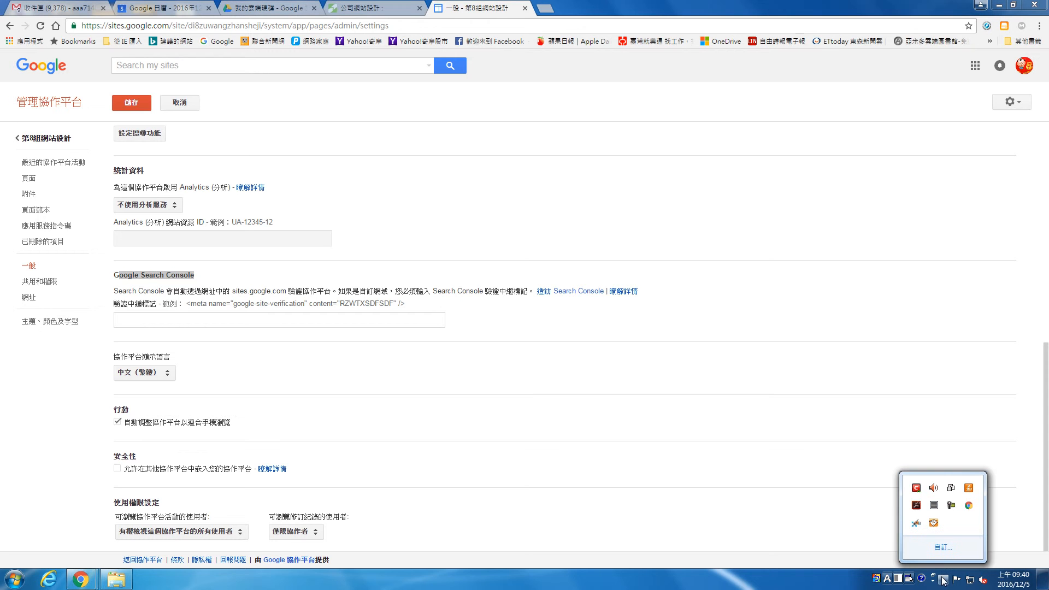
pyautogui.click(949, 503)
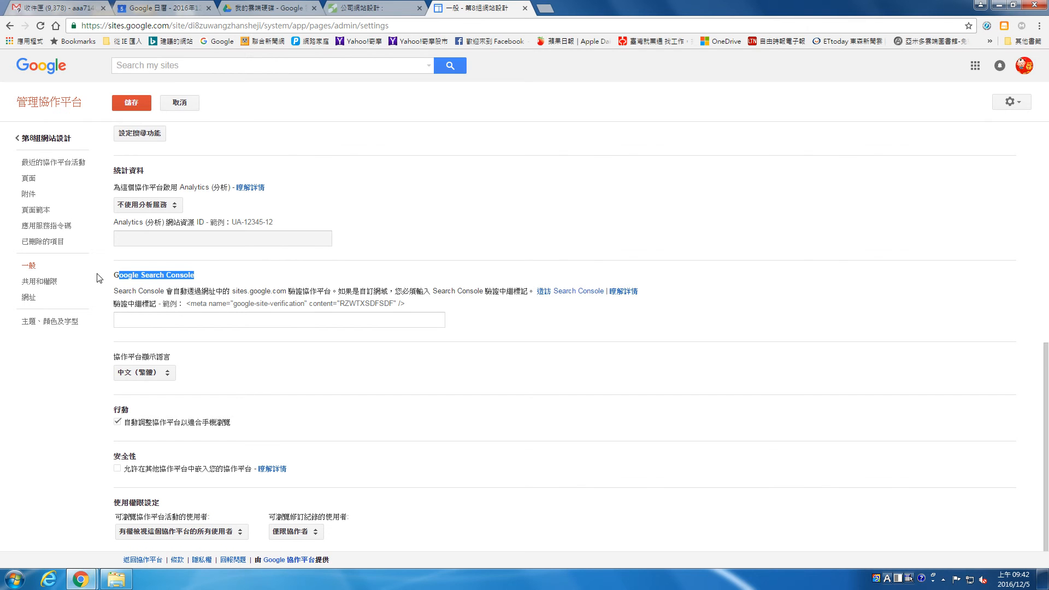
pyautogui.moveTo(114, 275); pyautogui.dragTo(190, 274)
pyautogui.moveTo(118, 223); pyautogui.dragTo(268, 228)
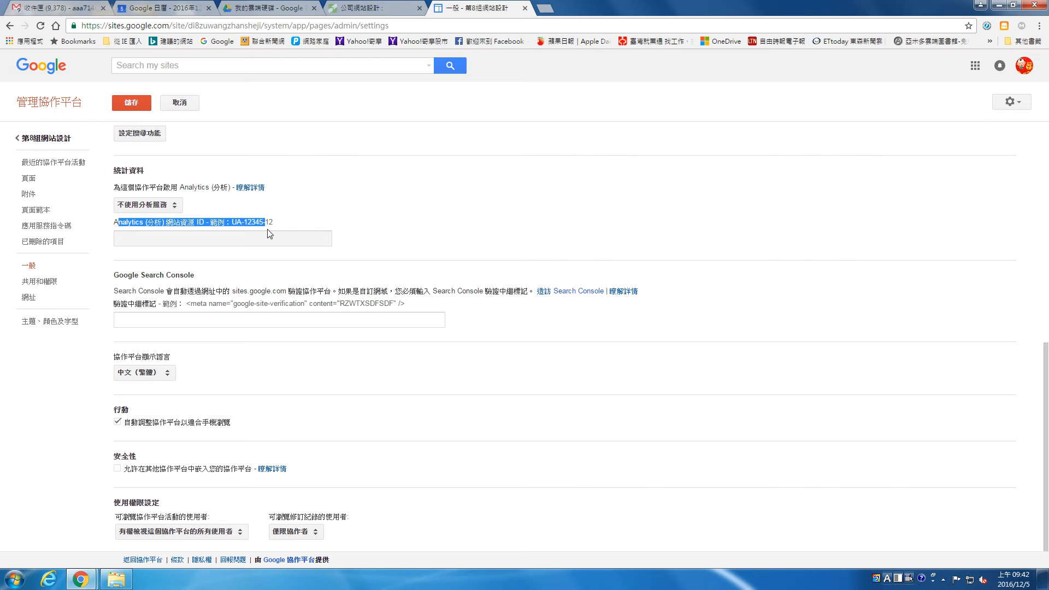
# Step: Stay on the general settings page (不離開) and save the changes
pyautogui.click(45, 179)
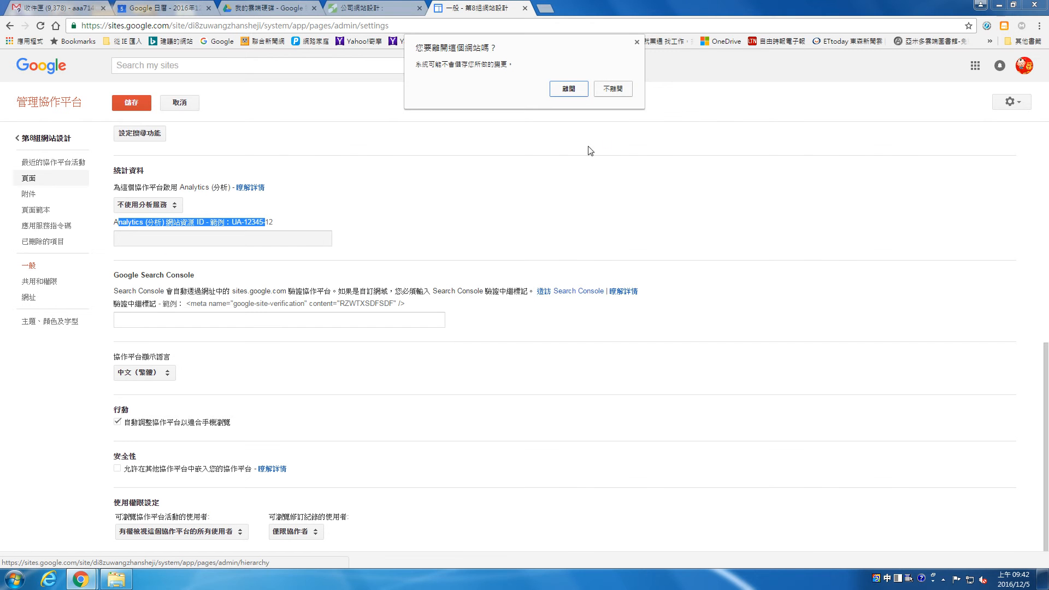
pyautogui.click(613, 89)
pyautogui.click(125, 107)
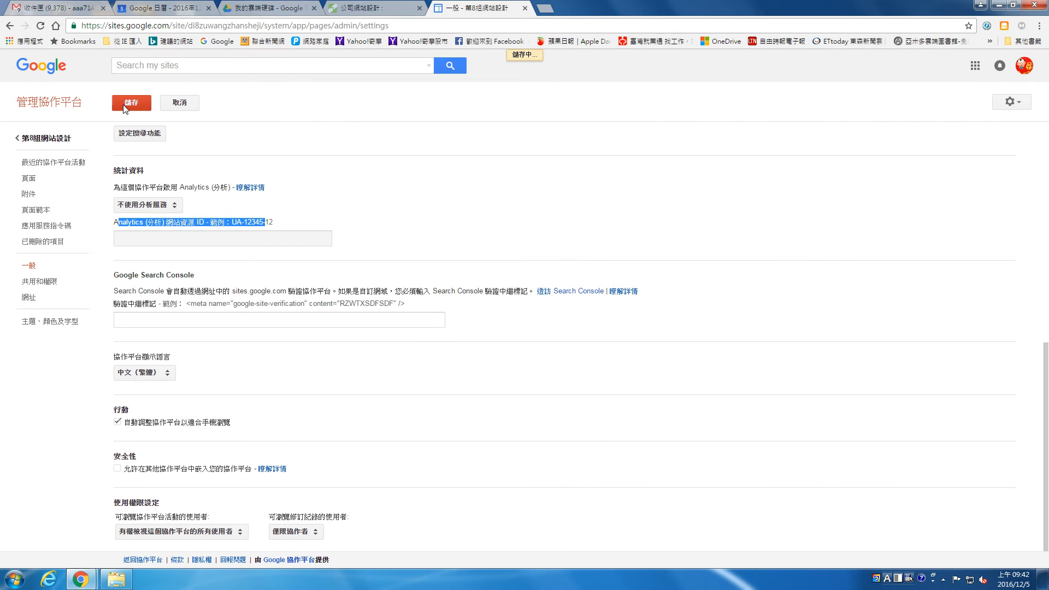
# Step: Examine the site's page list, general settings, sharing and permissions (共用和權限), and web address (網址) sections
pyautogui.click(30, 180)
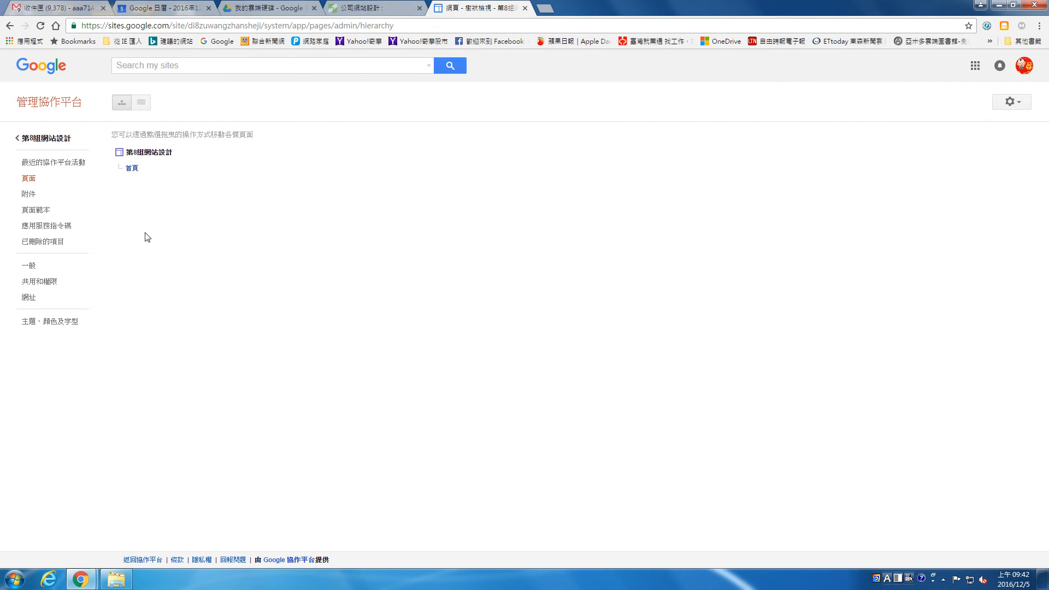
pyautogui.click(30, 267)
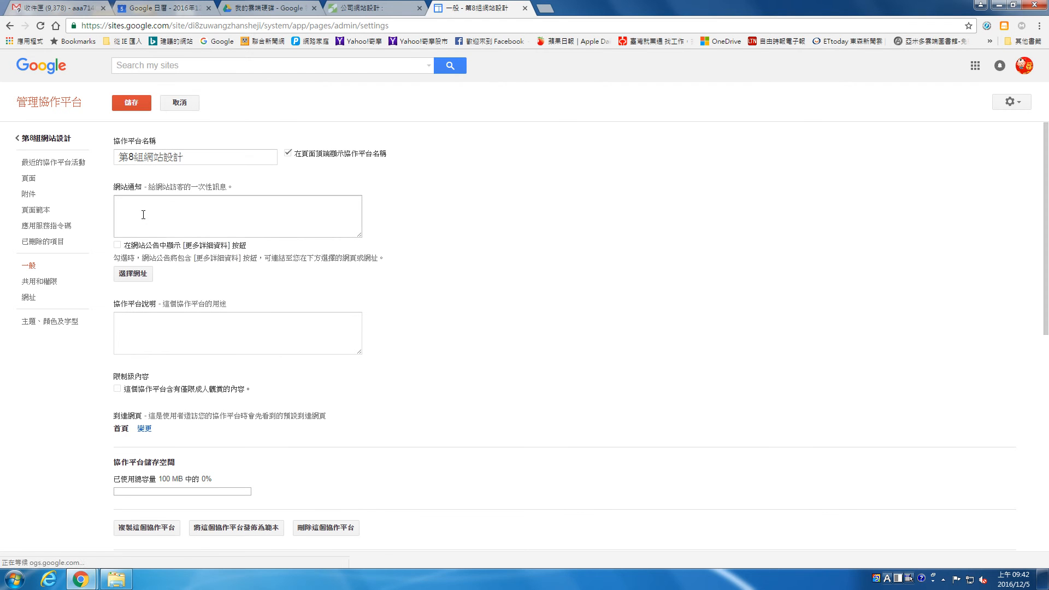
pyautogui.scroll(-2, 164, 220)
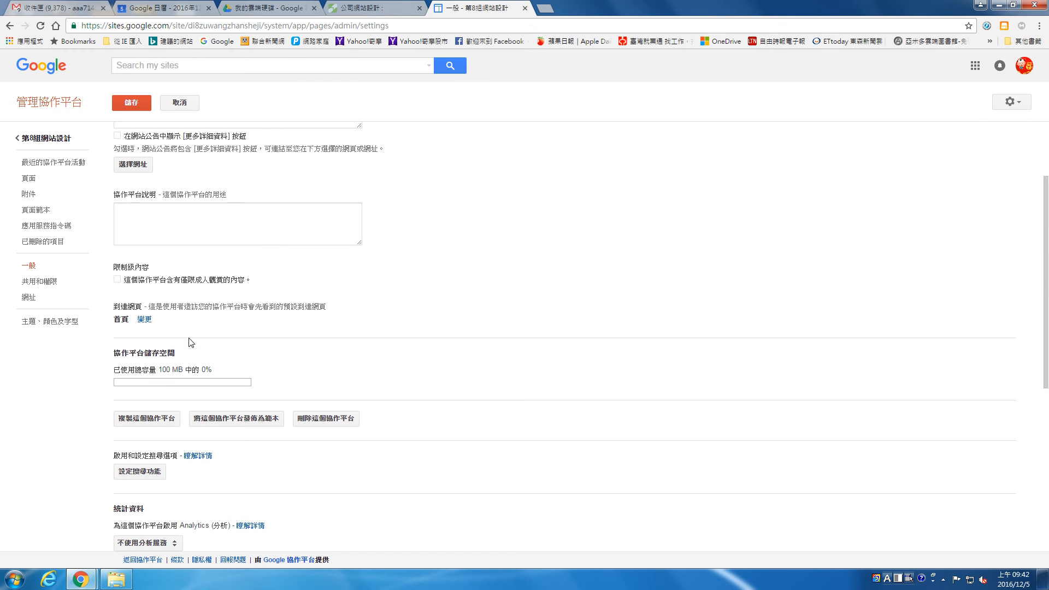
pyautogui.scroll(-3, 191, 341)
pyautogui.scroll(-1, 194, 342)
pyautogui.click(49, 283)
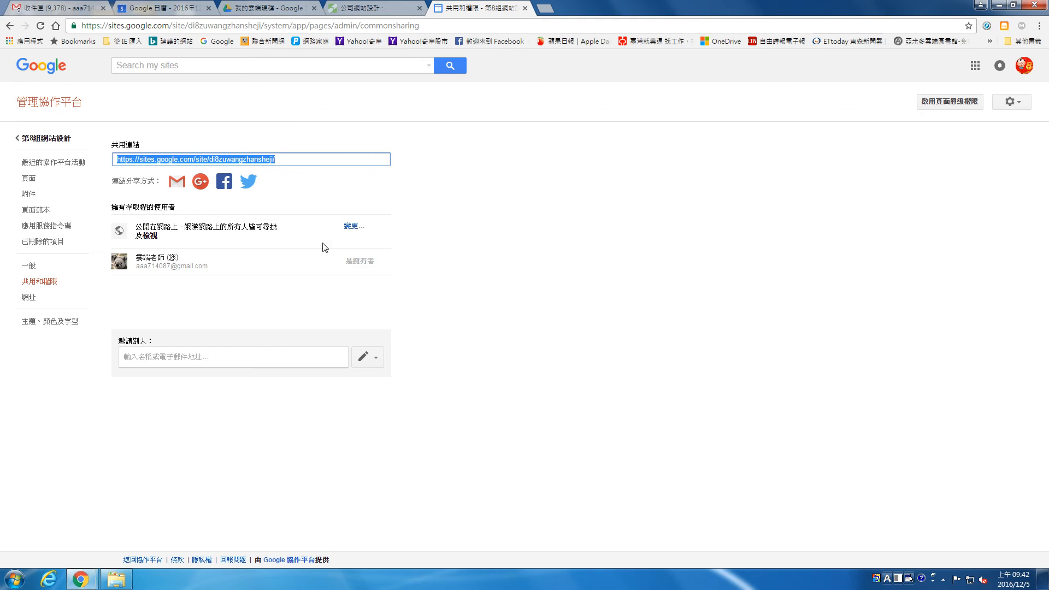
pyautogui.click(26, 300)
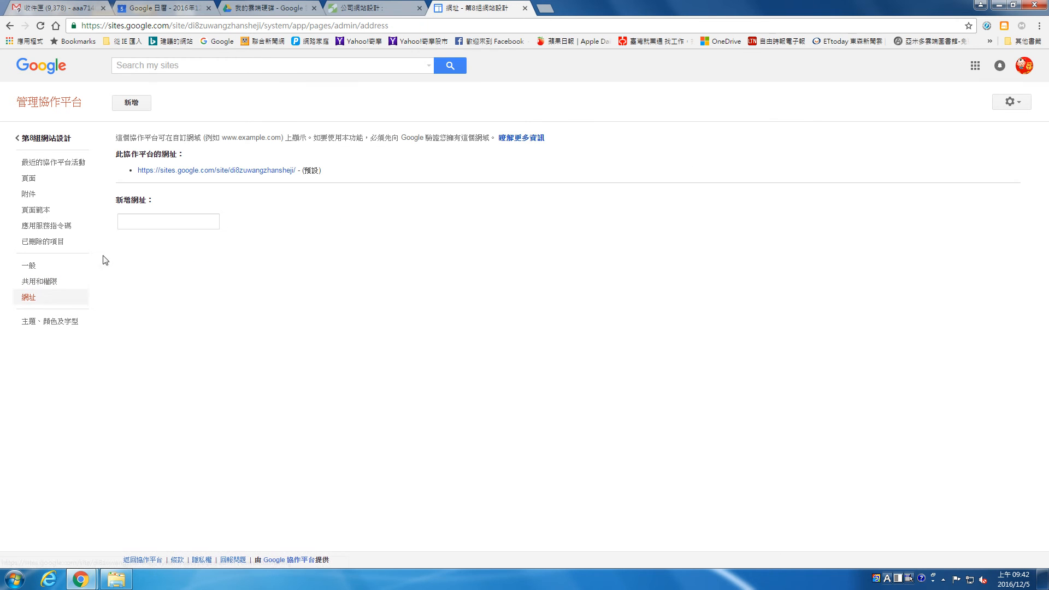
pyautogui.click(157, 222)
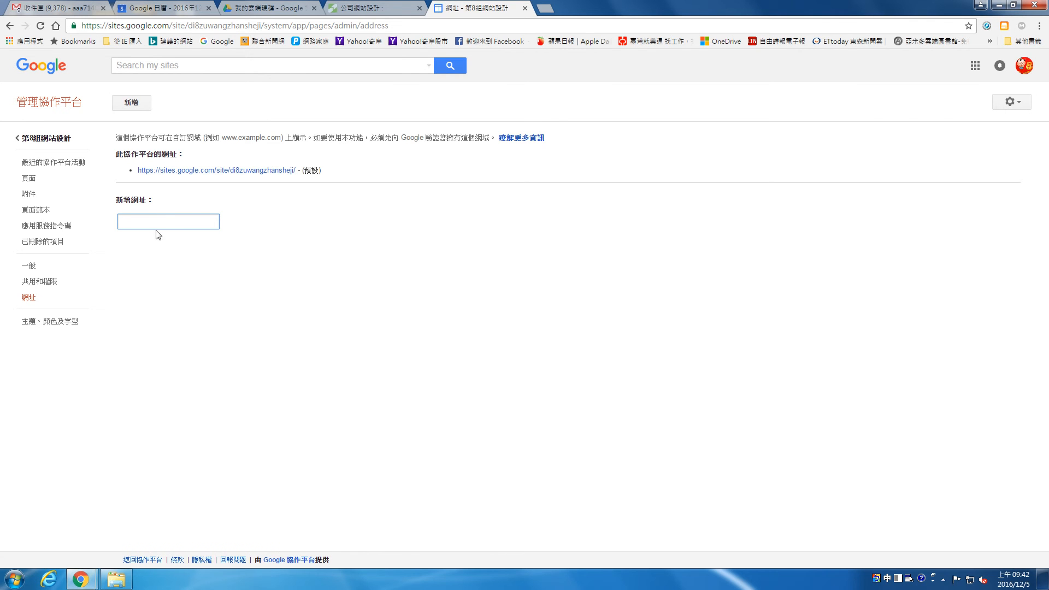
pyautogui.click(135, 173)
pyautogui.moveTo(135, 173); pyautogui.dragTo(298, 170)
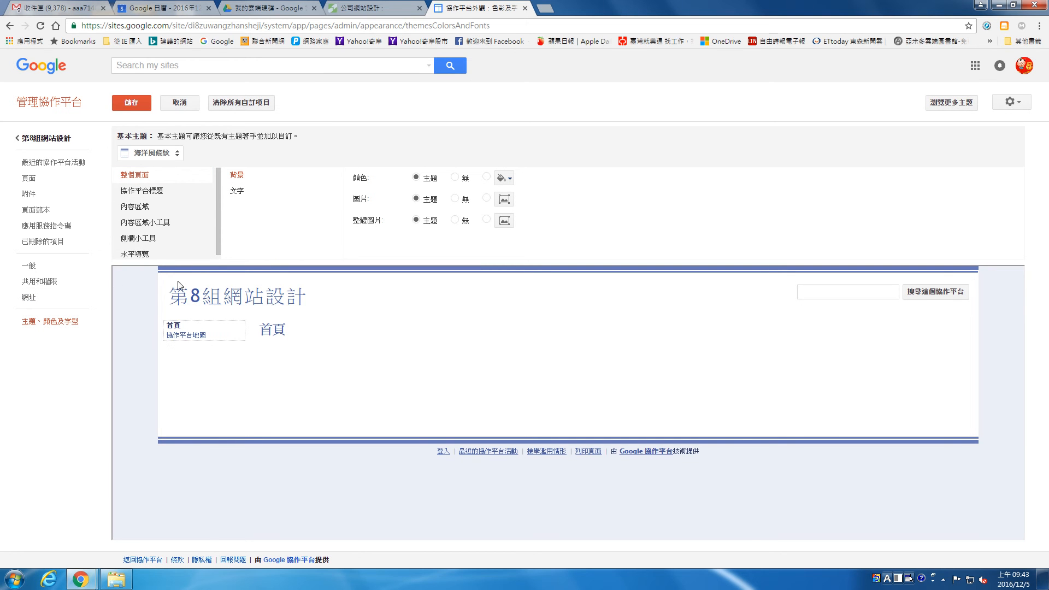
# Step: Try green, another colour and no colour for the whole-page background, and return it to the theme colour
pyautogui.click(505, 179)
pyautogui.click(535, 254)
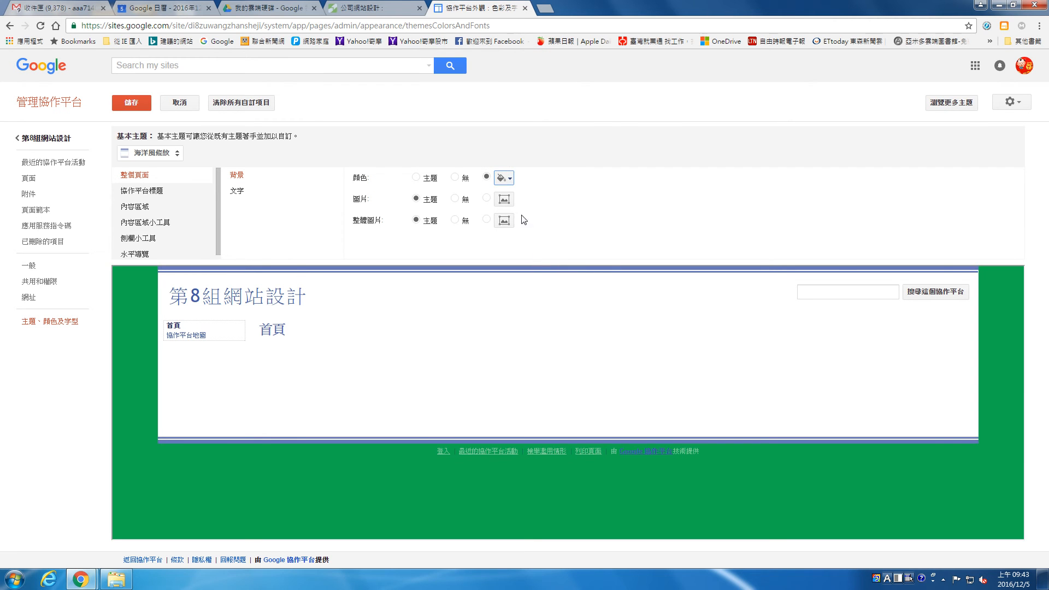
pyautogui.click(506, 178)
pyautogui.click(566, 195)
pyautogui.click(455, 177)
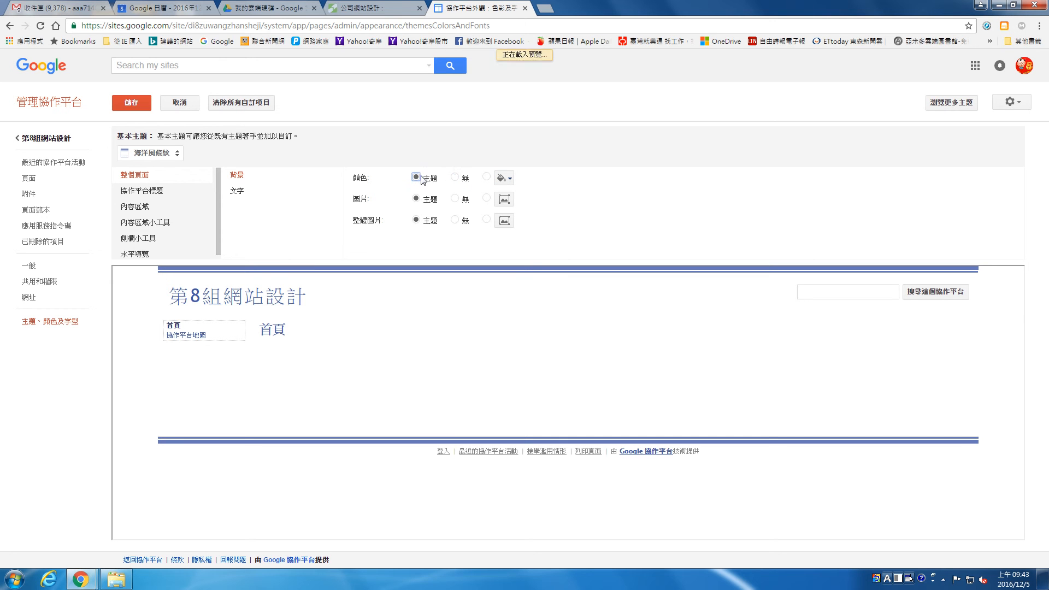
pyautogui.click(424, 179)
# Step: Set the site header (協作平台標題) background to light yellow, save the theme changes and return to the site's home page
pyautogui.click(142, 194)
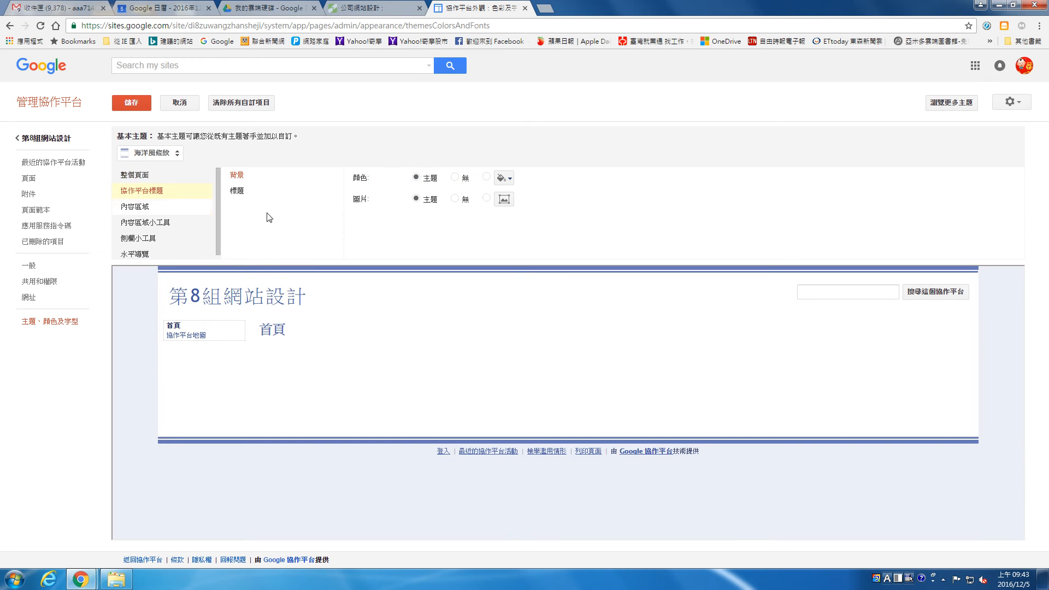
pyautogui.click(505, 178)
pyautogui.click(524, 232)
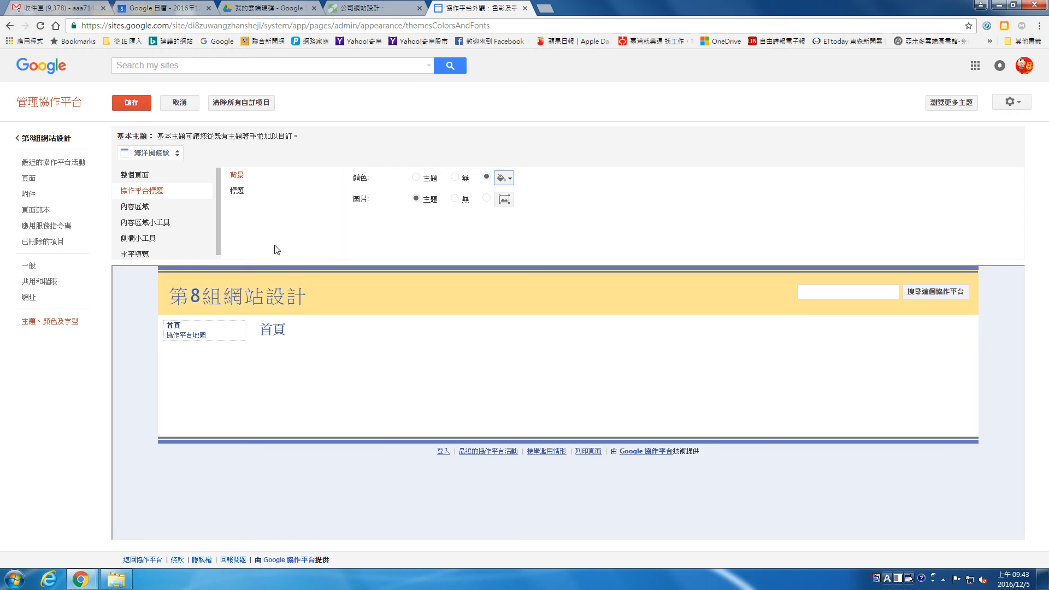
pyautogui.click(132, 102)
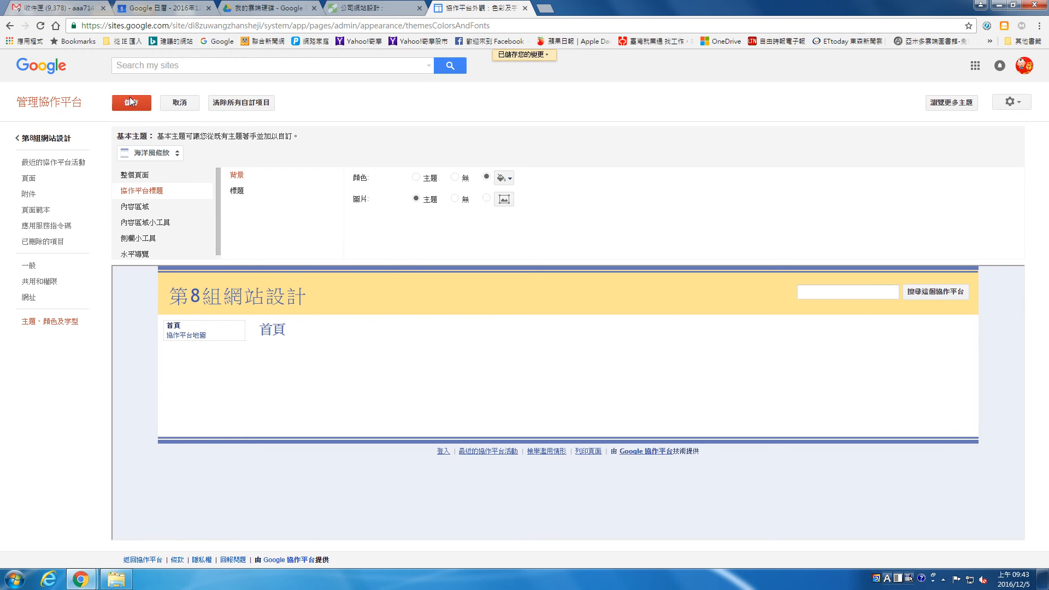
pyautogui.click(61, 138)
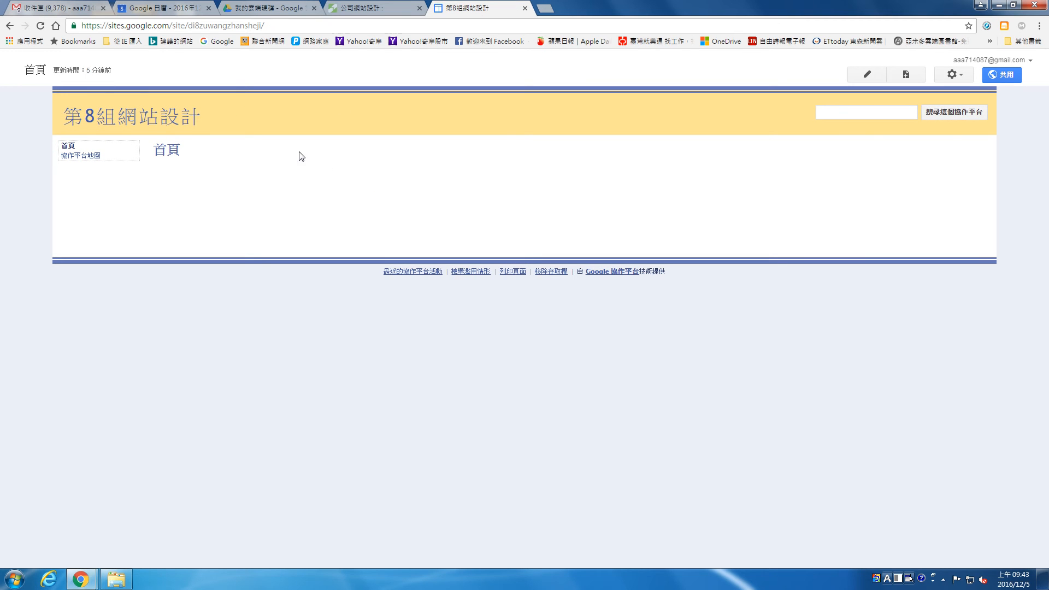
# Step: Create a new top-level page named 公司介紹 with the 網頁 template
pyautogui.click(913, 77)
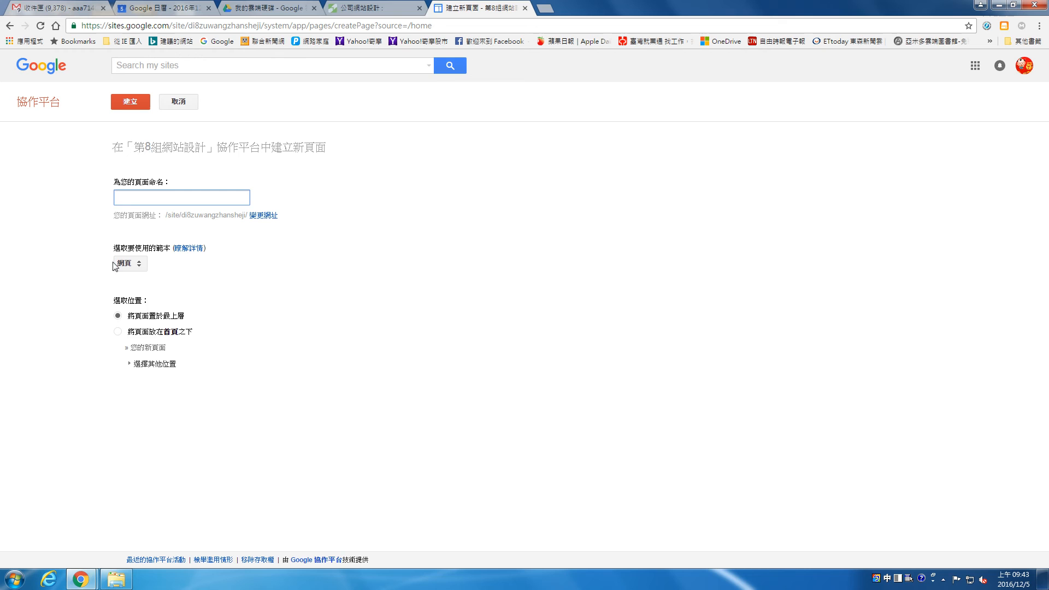
pyautogui.click(141, 264)
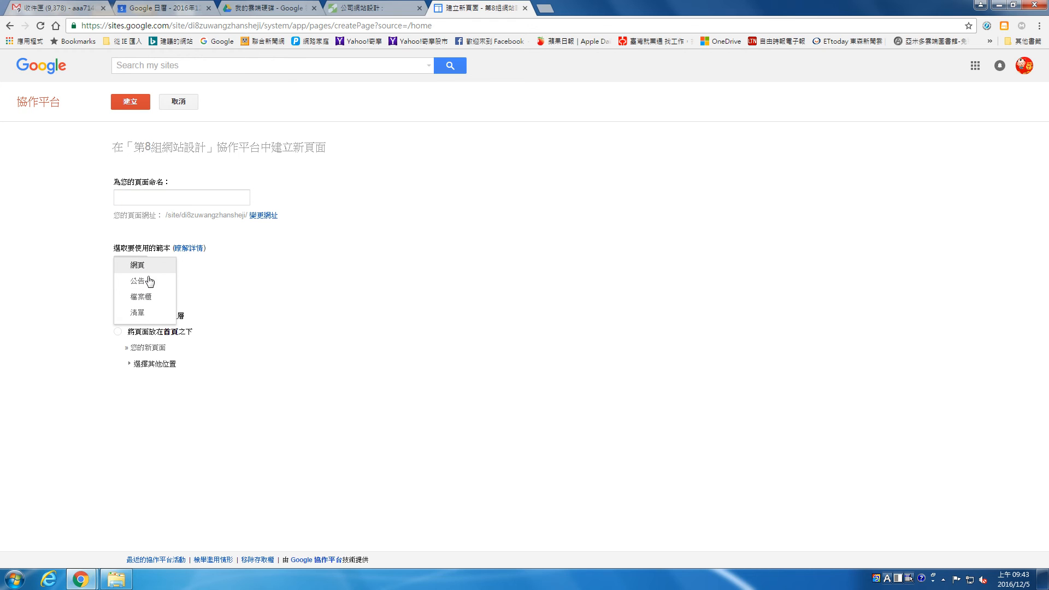
pyautogui.click(143, 318)
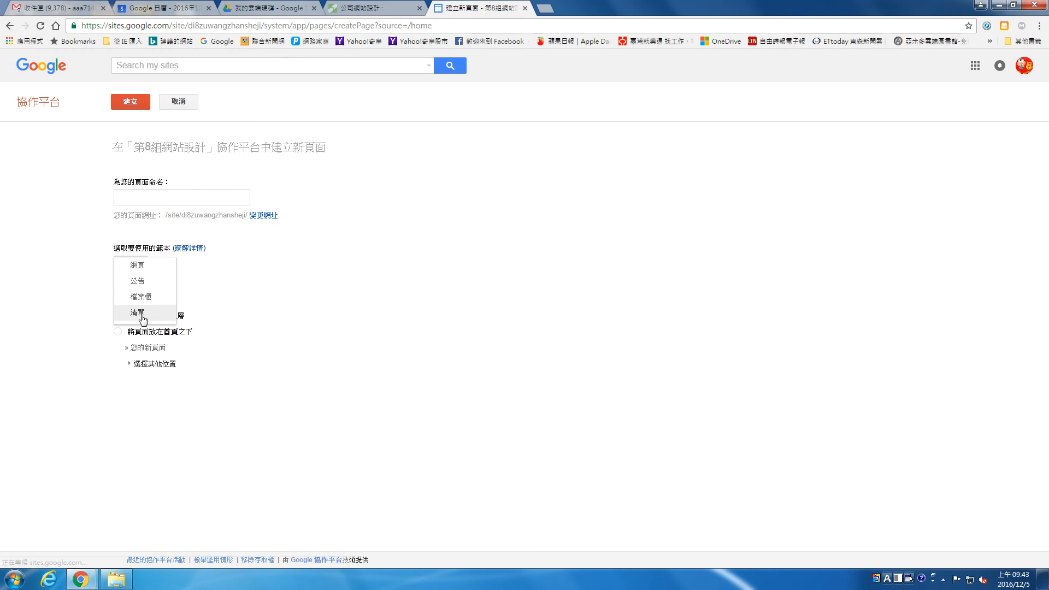
pyautogui.click(167, 202)
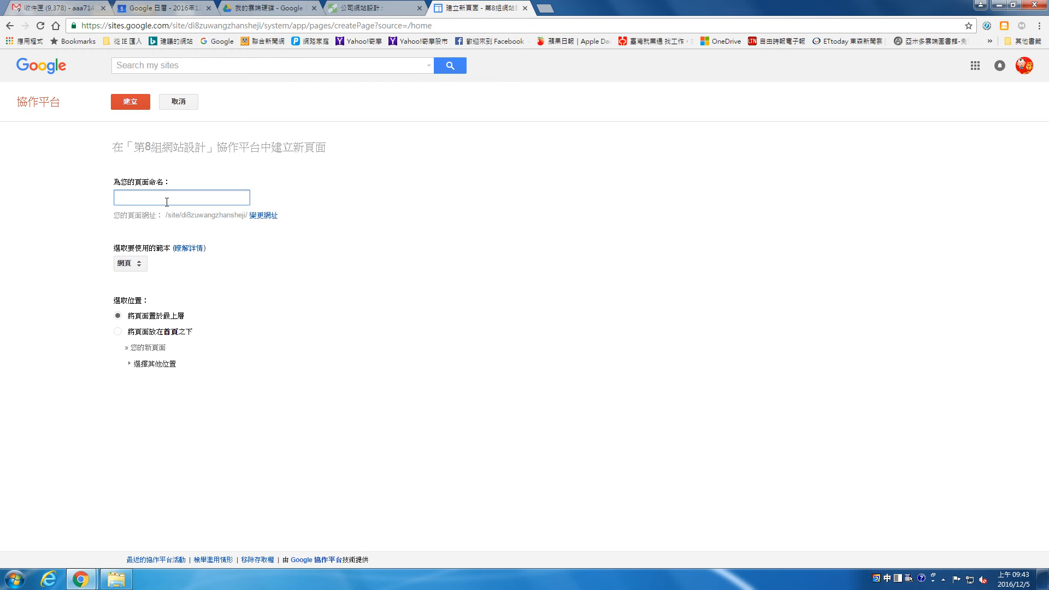
pyautogui.write('公司介紹')
pyautogui.press('Return')
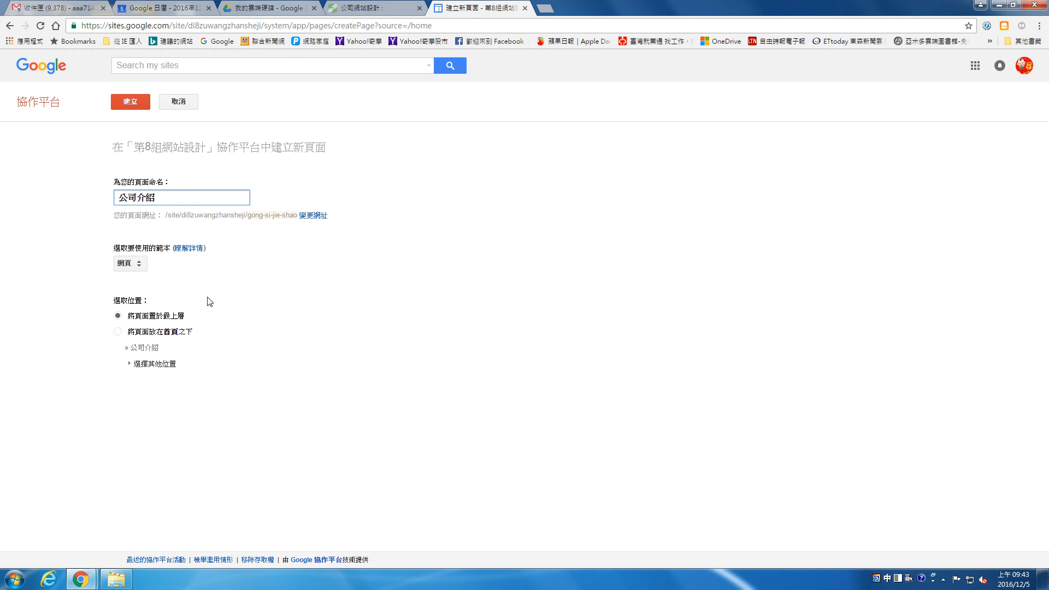
pyautogui.click(130, 101)
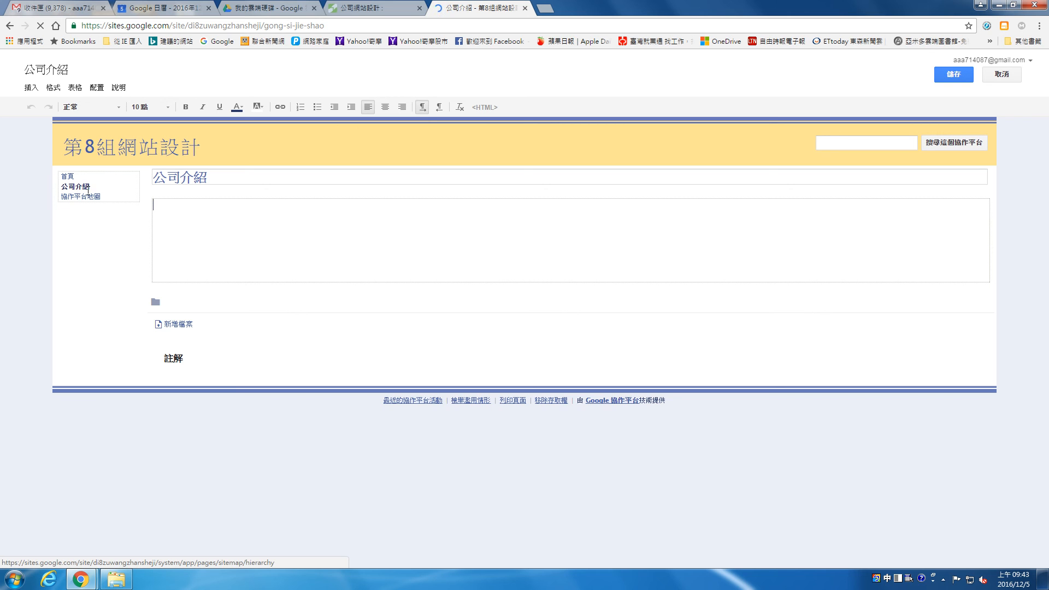
# Step: Leave the body of the 公司介紹 page empty and save the page
pyautogui.click(197, 244)
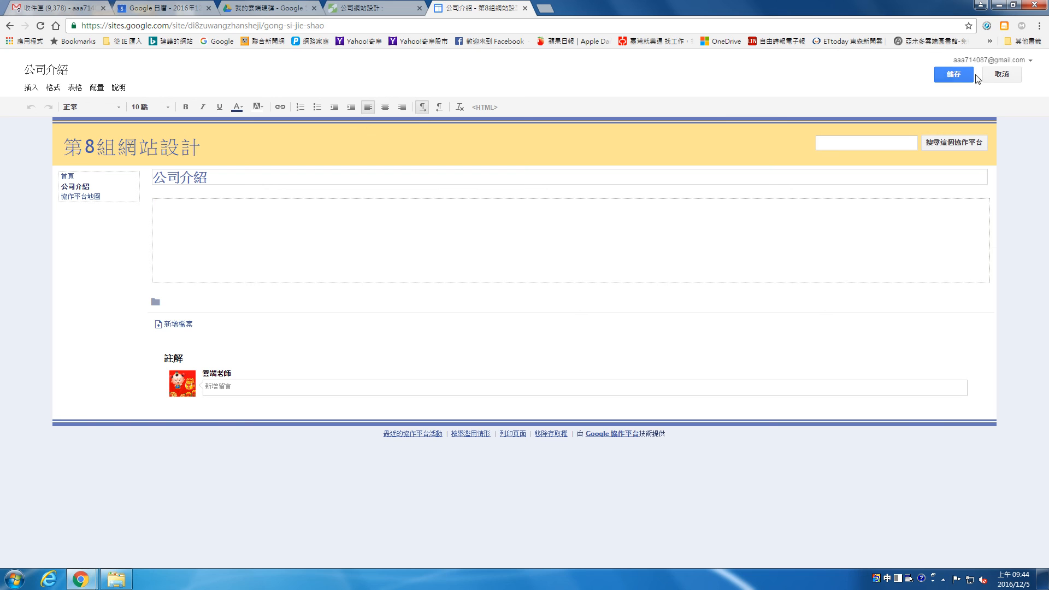
pyautogui.click(951, 75)
pyautogui.click(949, 75)
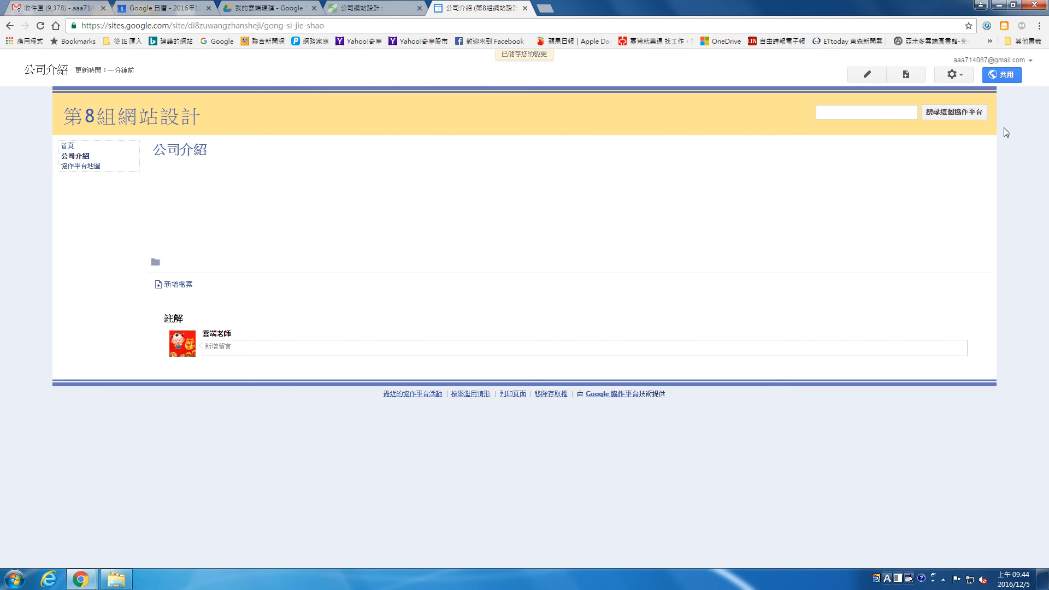
pyautogui.click(915, 79)
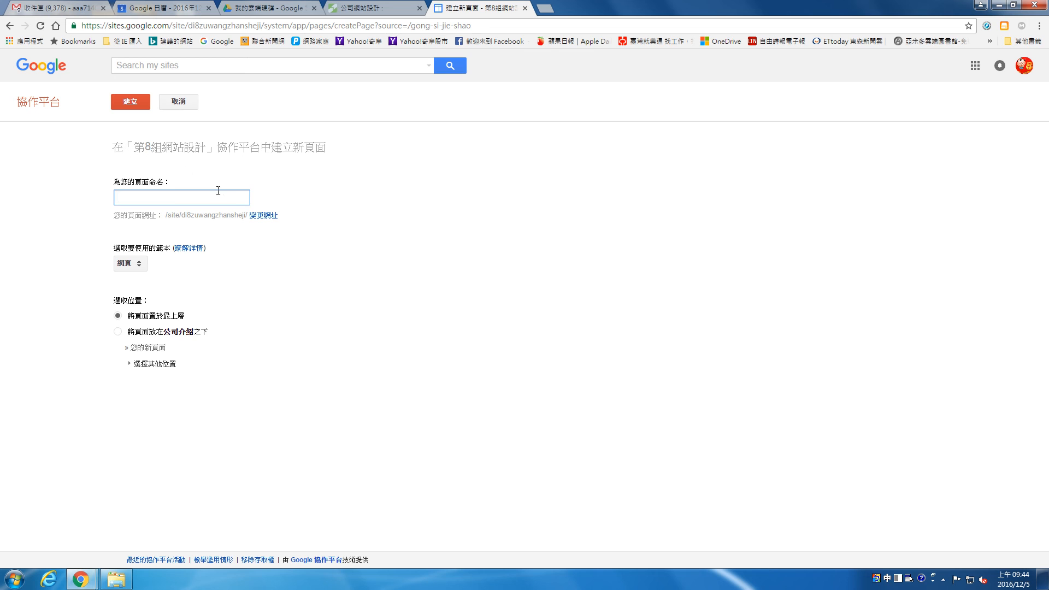
pyautogui.click(188, 101)
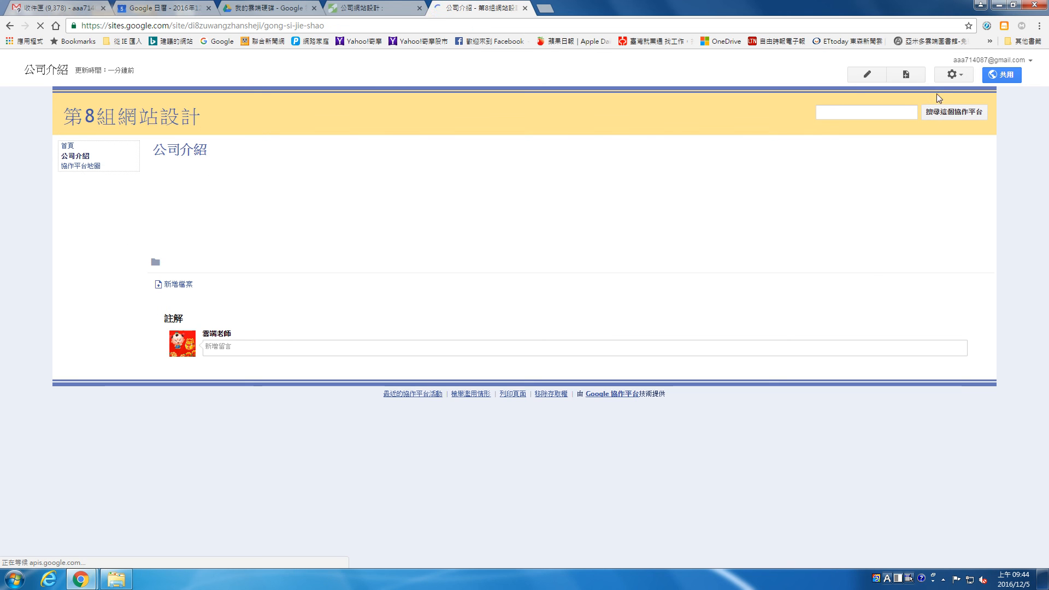
pyautogui.click(951, 76)
# Step: Edit the 公司介紹 page, change its title to 小組佈告欄 and save the page
pyautogui.click(866, 75)
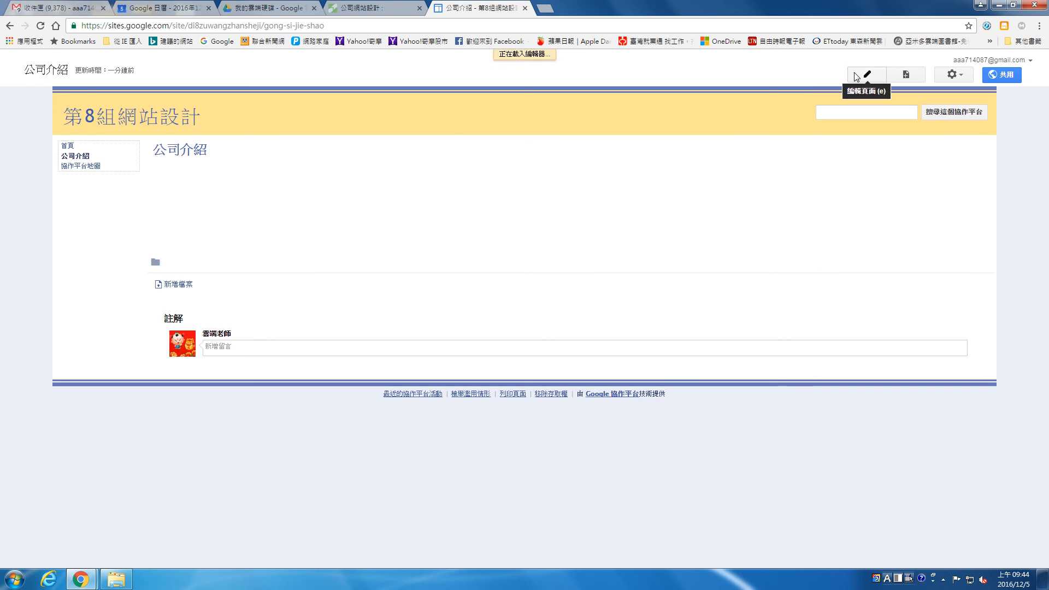
pyautogui.click(310, 180)
pyautogui.press('BackSpace')
pyautogui.press('BackSpace')
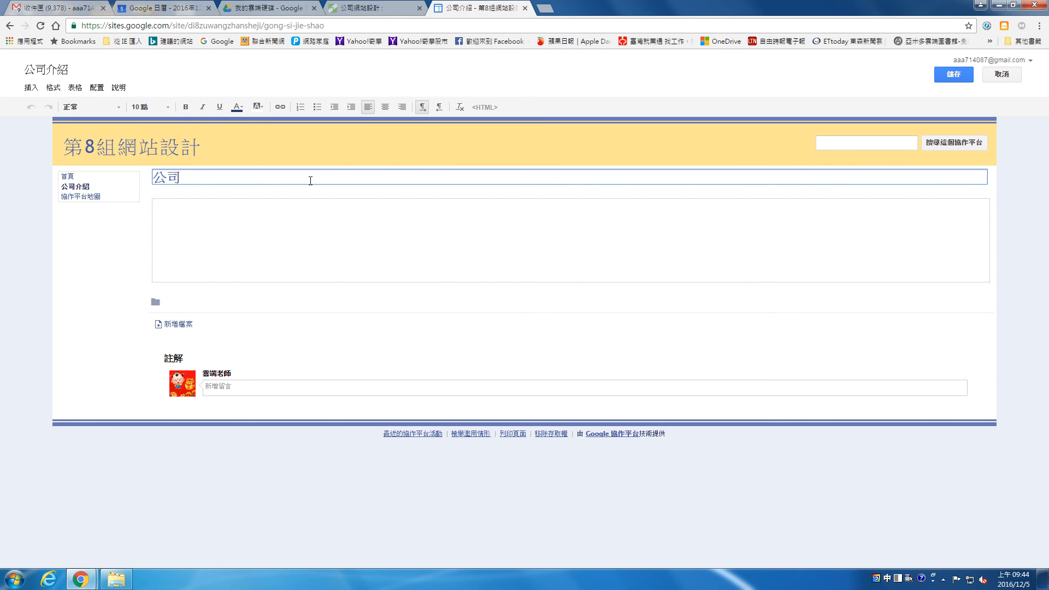
pyautogui.write('布告')
pyautogui.write('欄')
pyautogui.press('BackSpace')
pyautogui.press('BackSpace')
pyautogui.write('組員')
pyautogui.press('BackSpace')
pyautogui.press('BackSpace')
pyautogui.write('小組')
pyautogui.press('BackSpace')
pyautogui.write('不')
pyautogui.press('Down')
pyautogui.press('Down')
pyautogui.press('Down')
pyautogui.press('Down')
pyautogui.press('Down')
pyautogui.press('Return')
pyautogui.click(956, 76)
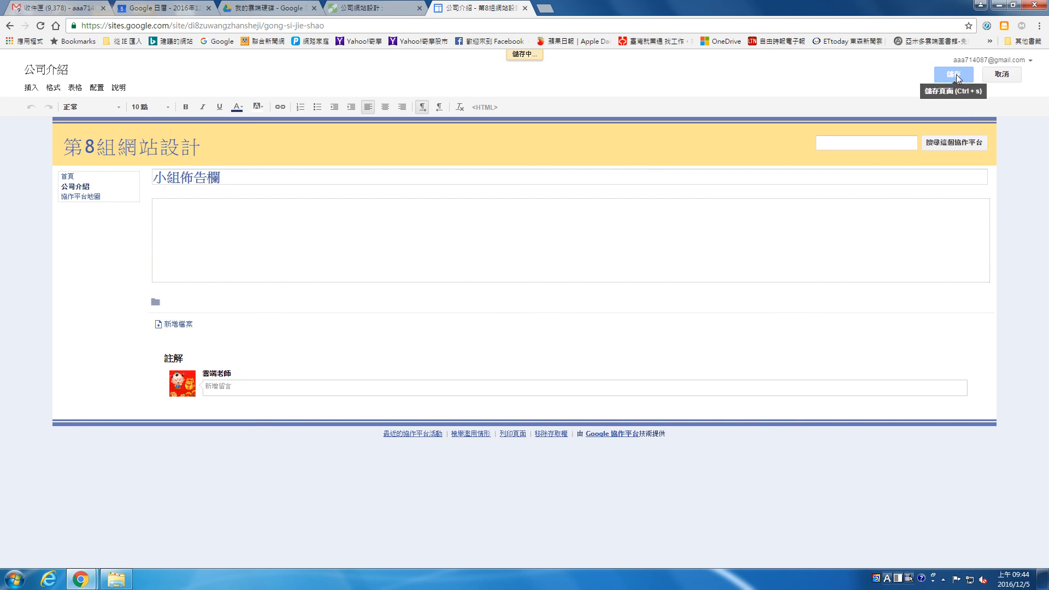